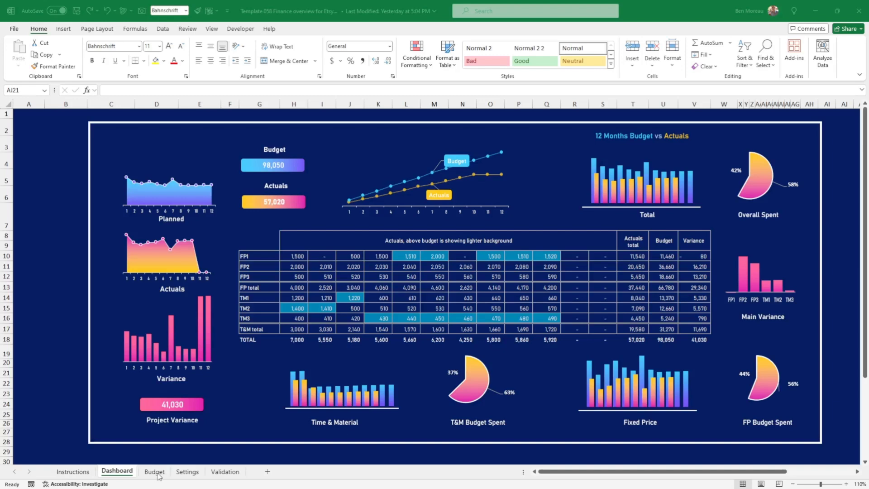
Check the Settings sheet's start month 5 and start year 2024 in C4 and D4.
{"action": "left_click", "coordinate": [188, 472]}
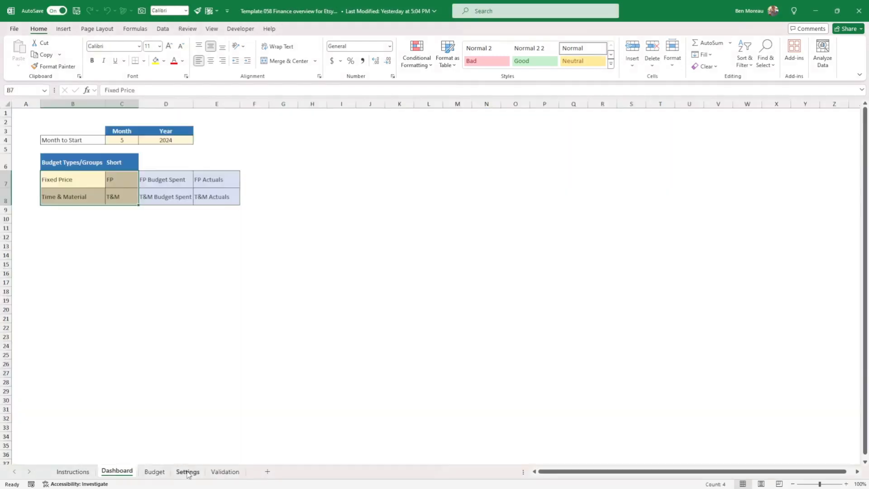
{"action": "left_click", "coordinate": [180, 355]}
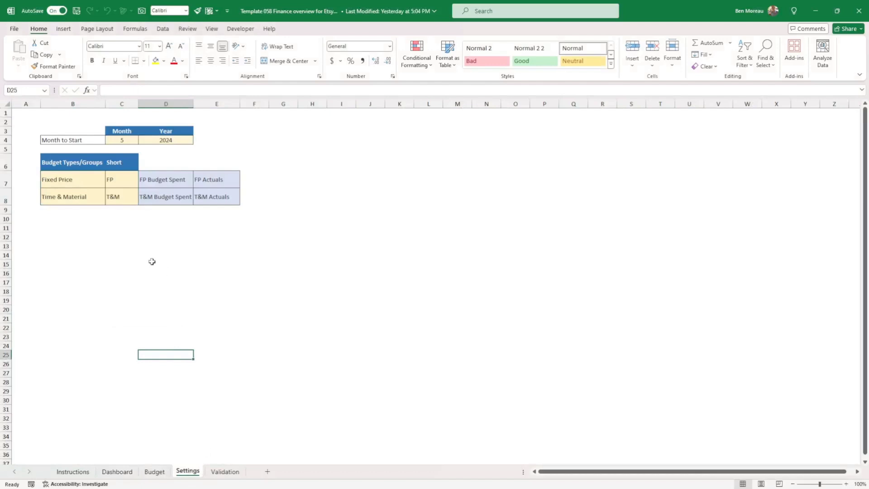
{"action": "left_click", "coordinate": [121, 138]}
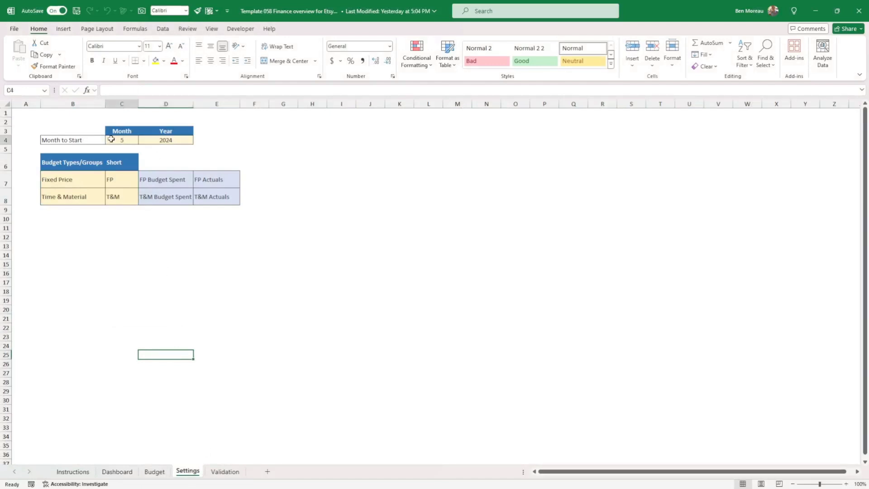
{"action": "left_click", "coordinate": [156, 139]}
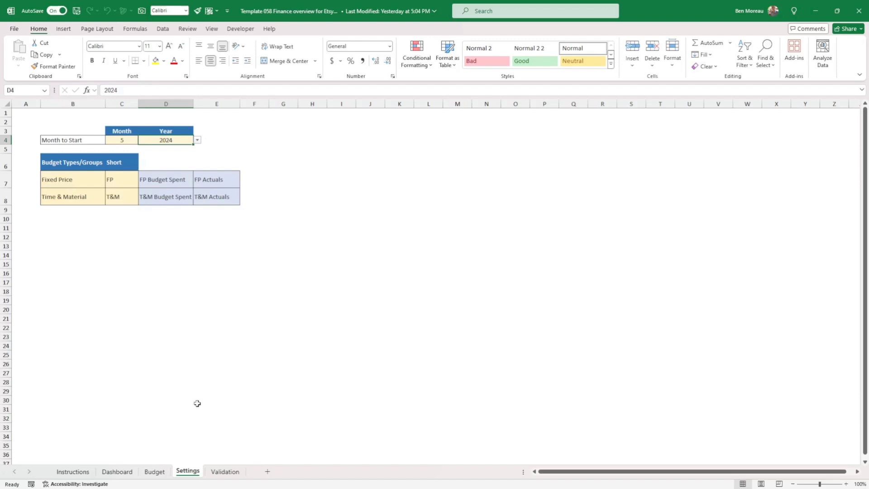
Compare them with the Budget sheet's month headers running May-24 to Mar-25.
{"action": "left_click", "coordinate": [156, 471]}
{"action": "scroll", "coordinate": [283, 206], "scroll_direction": "up", "scroll_amount": 5}
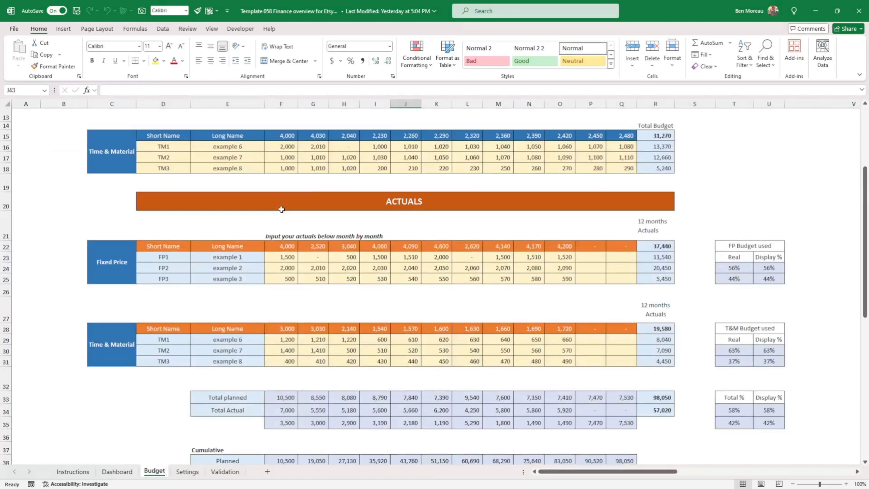
{"action": "scroll", "coordinate": [302, 201], "scroll_direction": "up", "scroll_amount": 1}
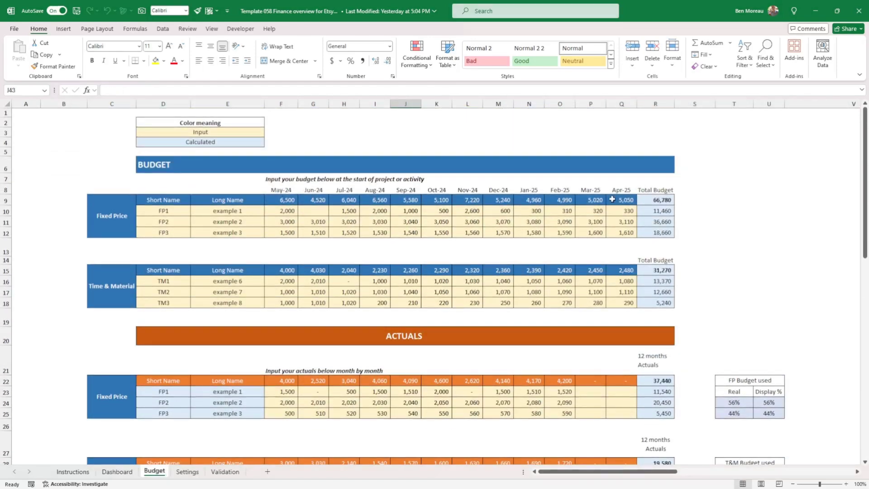
{"action": "left_click", "coordinate": [186, 471]}
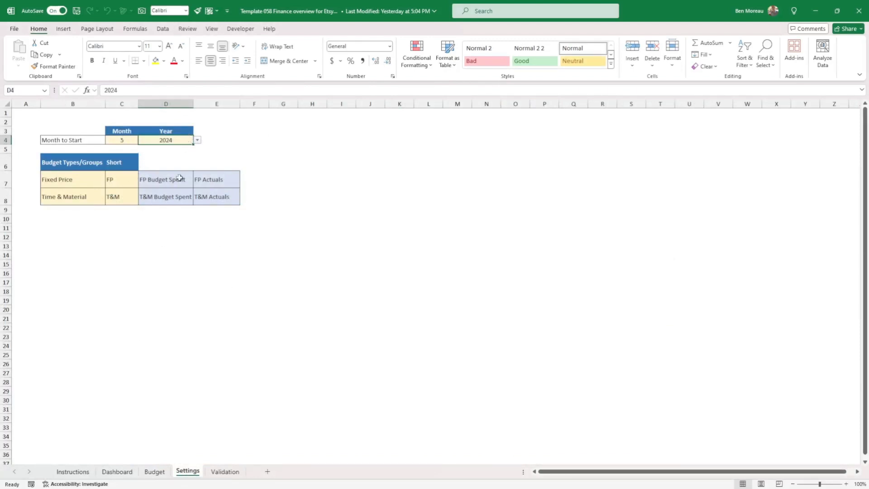
{"action": "left_click", "coordinate": [155, 471]}
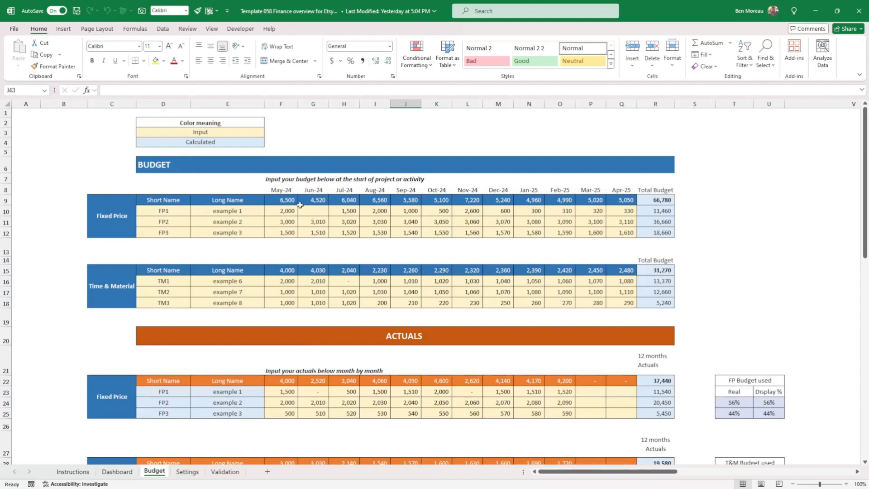
{"action": "left_click_drag", "start_coordinate": [281, 189], "coordinate": [622, 189]}
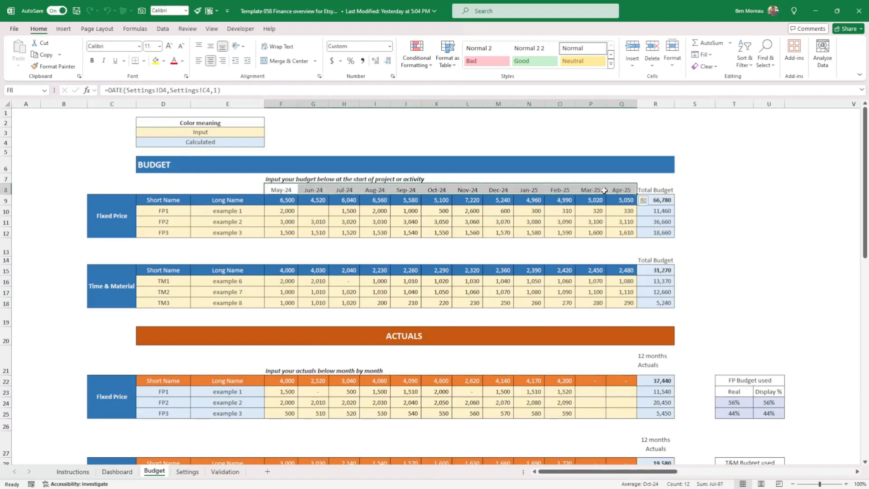
Recheck start month 5 and year 2024 against the Budget headers, ending on Settings.
{"action": "left_click", "coordinate": [186, 473]}
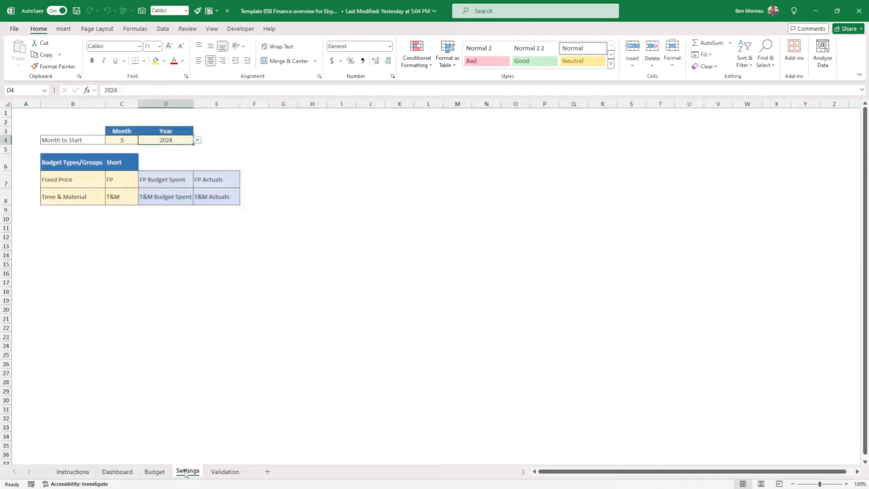
{"action": "left_click", "coordinate": [118, 141]}
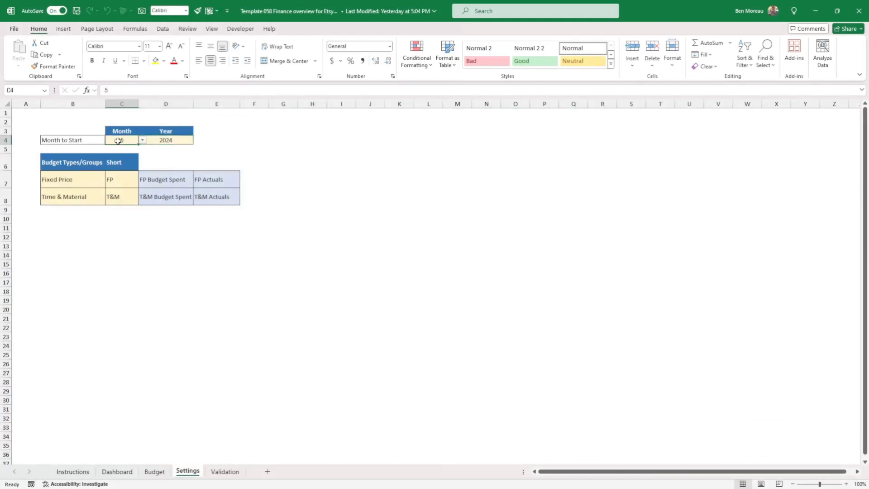
{"action": "left_click", "coordinate": [177, 141]}
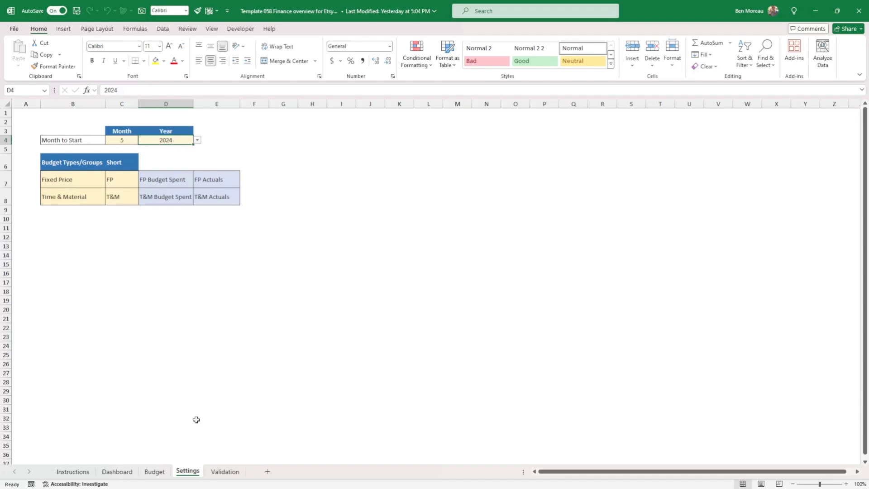
{"action": "left_click", "coordinate": [154, 472]}
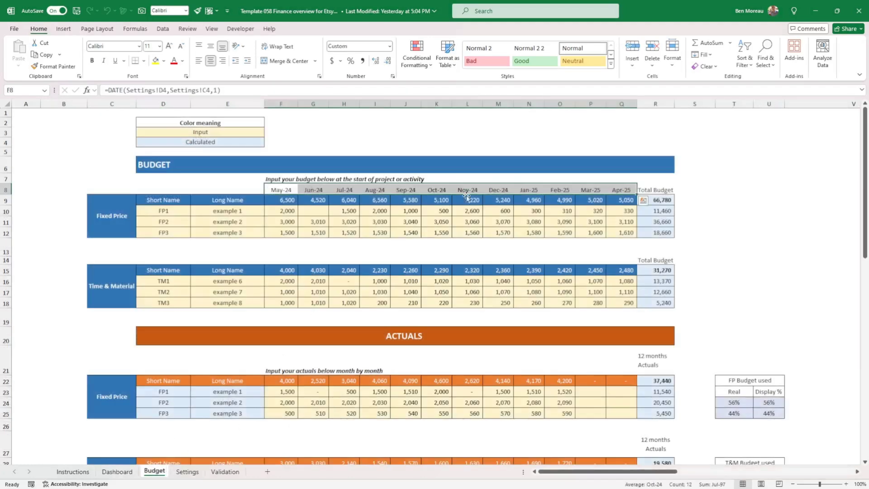
{"action": "left_click", "coordinate": [188, 472]}
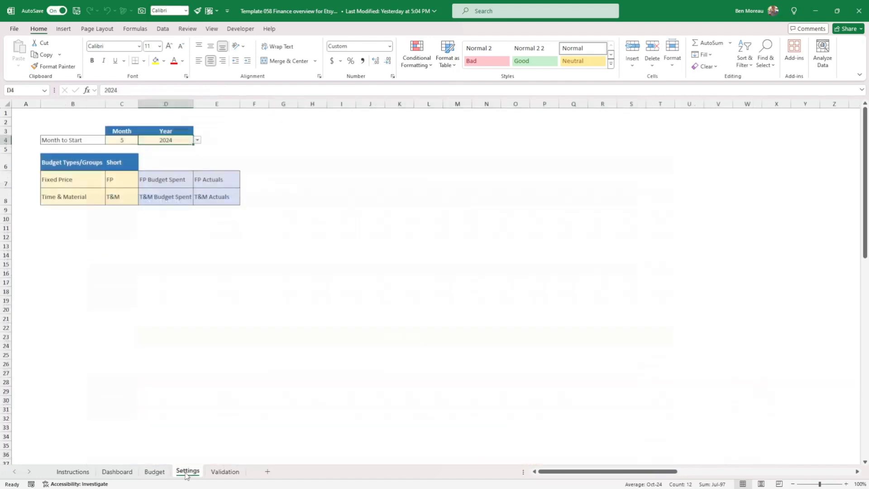
{"action": "left_click", "coordinate": [141, 227]}
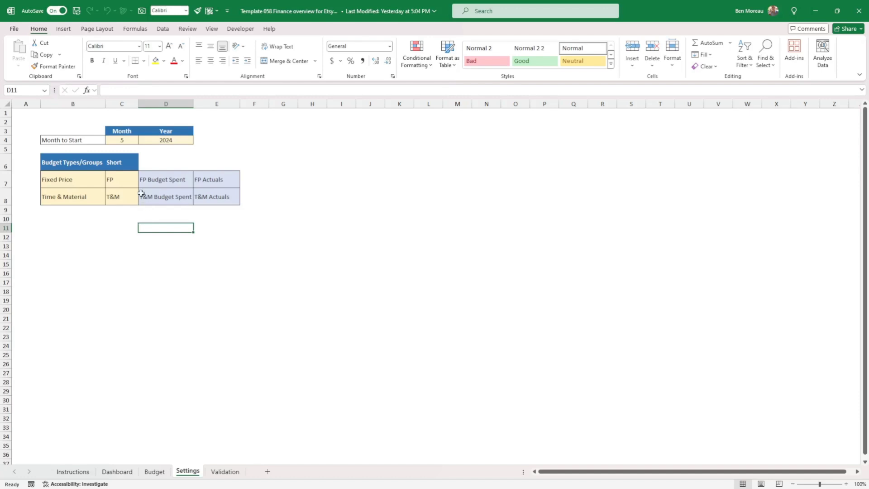
{"action": "left_click", "coordinate": [133, 179]}
{"action": "left_click", "coordinate": [134, 194]}
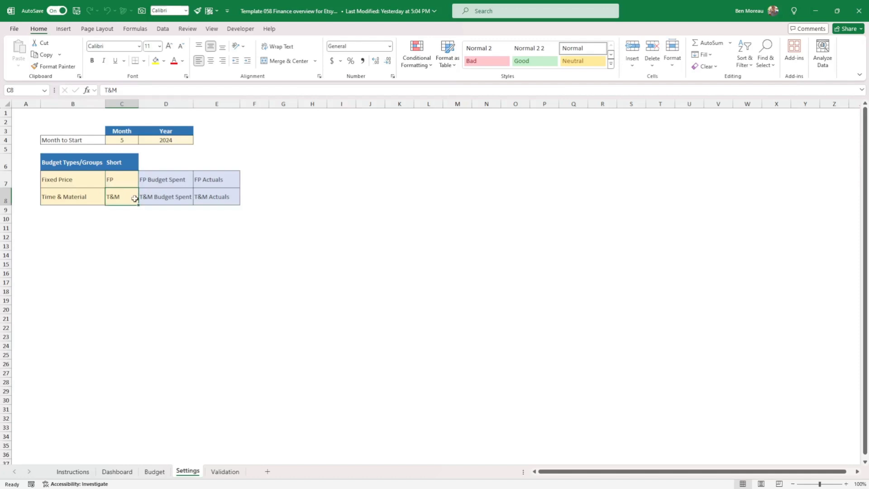
{"action": "left_click_drag", "start_coordinate": [162, 180], "coordinate": [199, 194]}
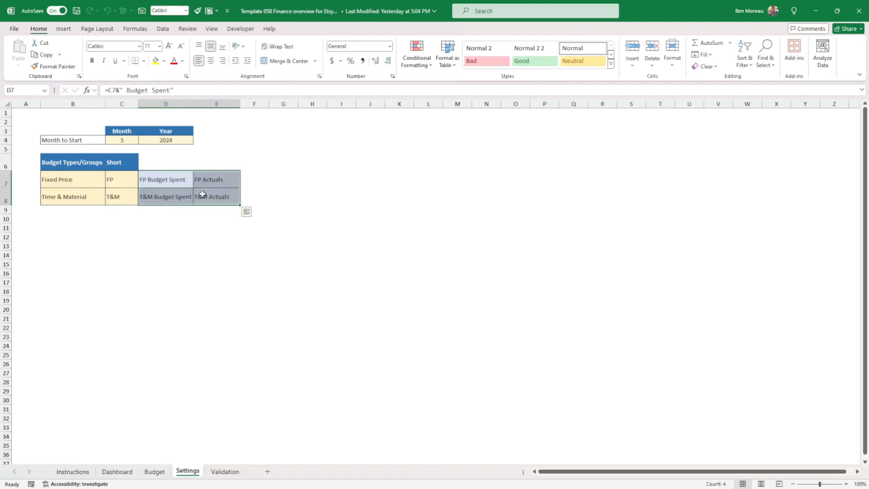
{"action": "left_click", "coordinate": [77, 178]}
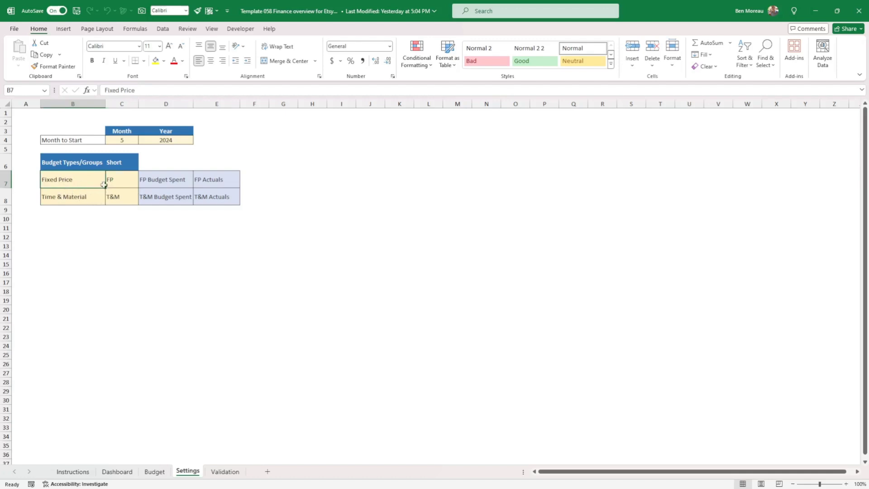
{"action": "left_click_drag", "start_coordinate": [104, 179], "coordinate": [108, 190]}
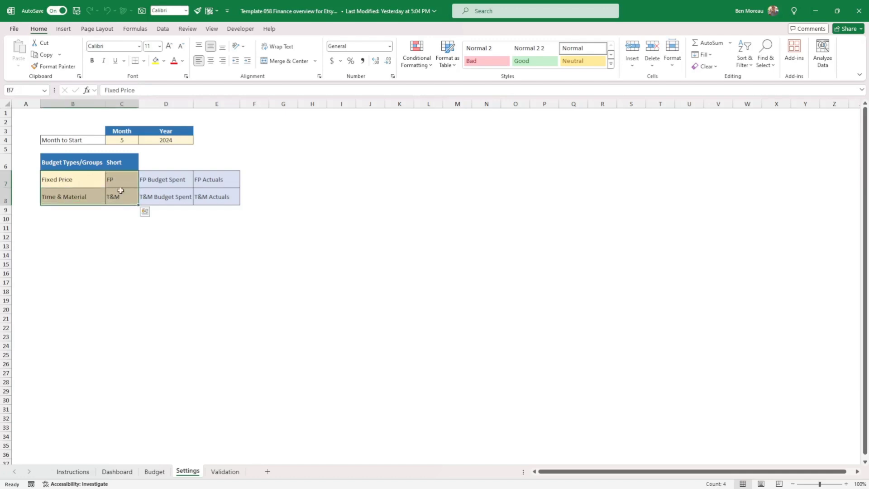
{"action": "left_click", "coordinate": [123, 179]}
{"action": "left_click", "coordinate": [124, 197]}
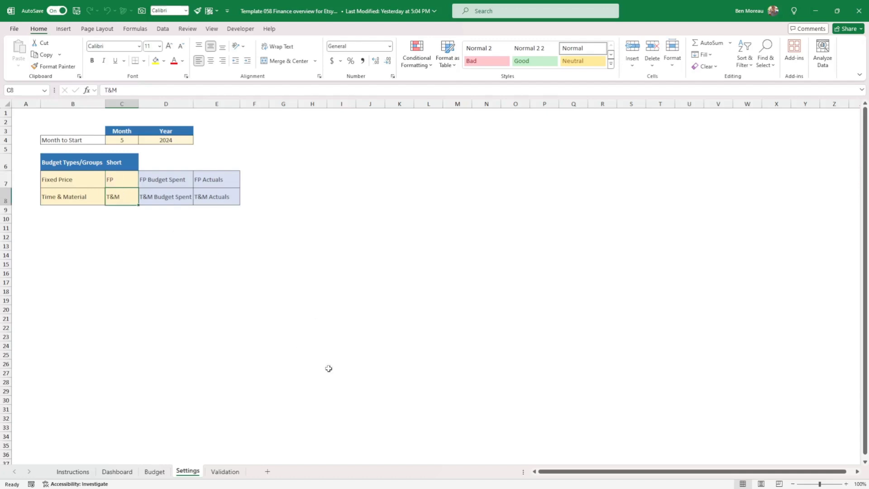
{"action": "left_click", "coordinate": [154, 472]}
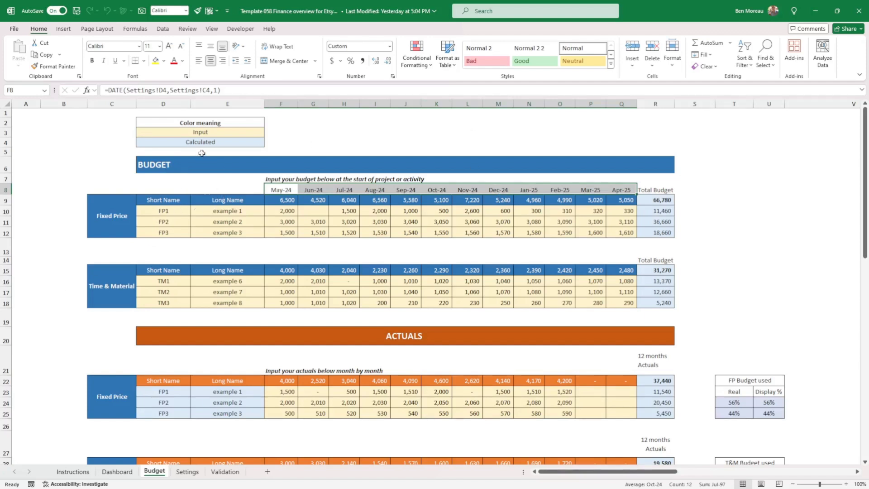
{"action": "left_click", "coordinate": [179, 134]}
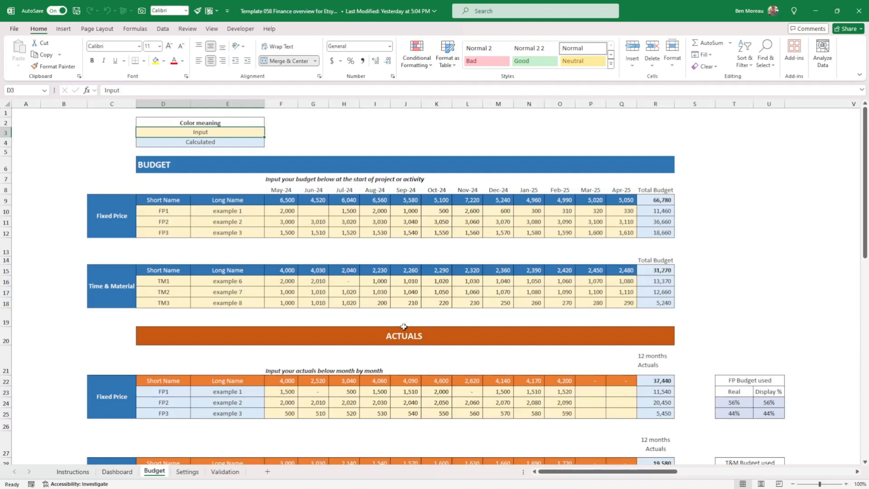
{"action": "scroll", "coordinate": [342, 411], "scroll_direction": "down", "scroll_amount": 1}
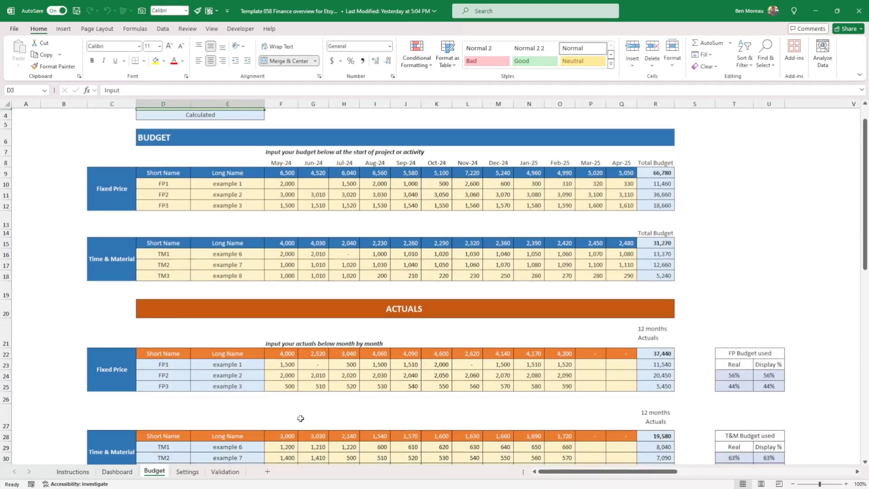
{"action": "scroll", "coordinate": [300, 416], "scroll_direction": "up", "scroll_amount": 1}
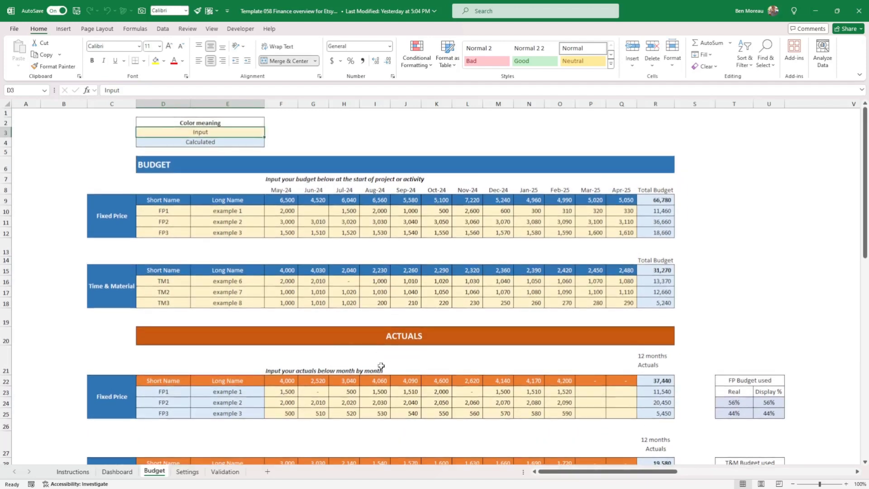
{"action": "left_click", "coordinate": [188, 471]}
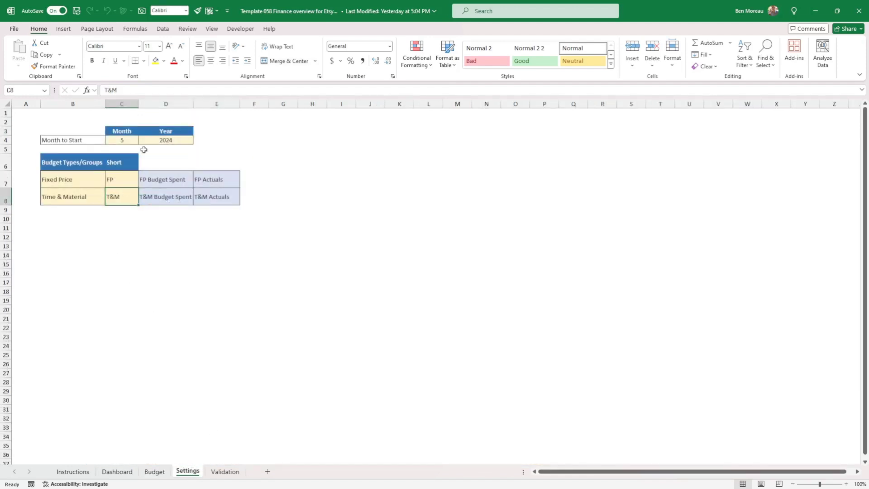
{"action": "left_click", "coordinate": [155, 471]}
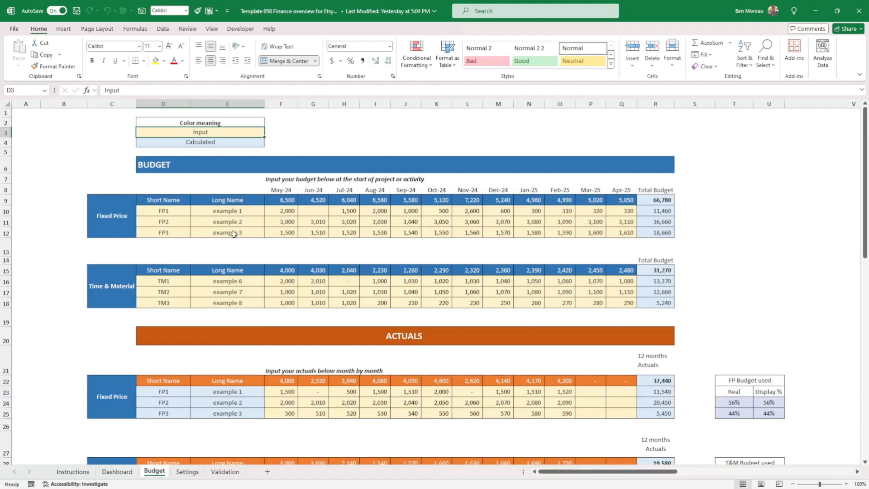
{"action": "left_click", "coordinate": [121, 214]}
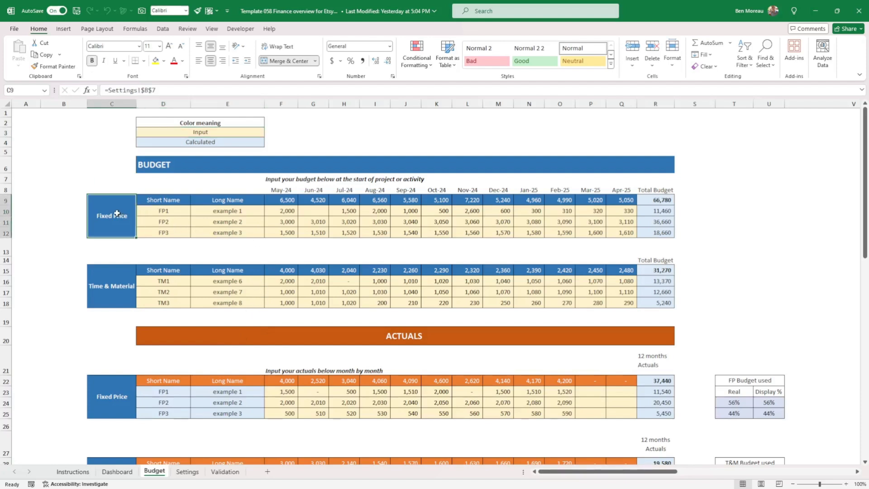
{"action": "left_click", "coordinate": [110, 292]}
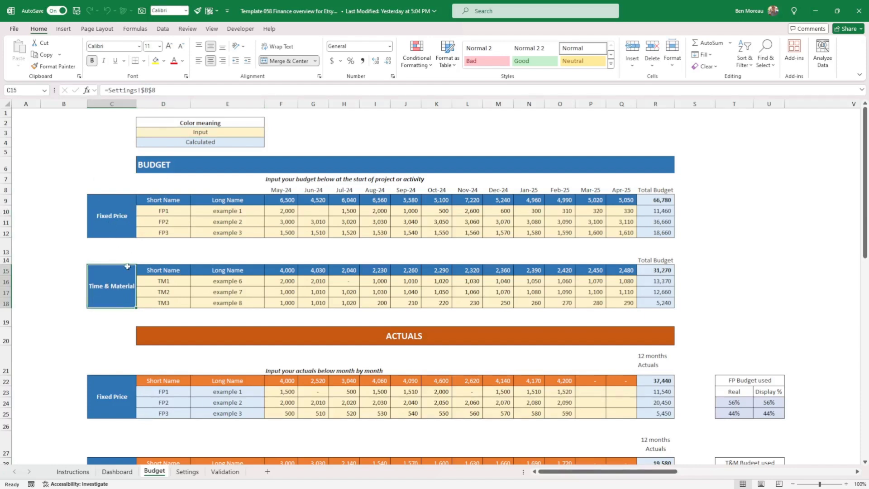
{"action": "left_click", "coordinate": [163, 211]}
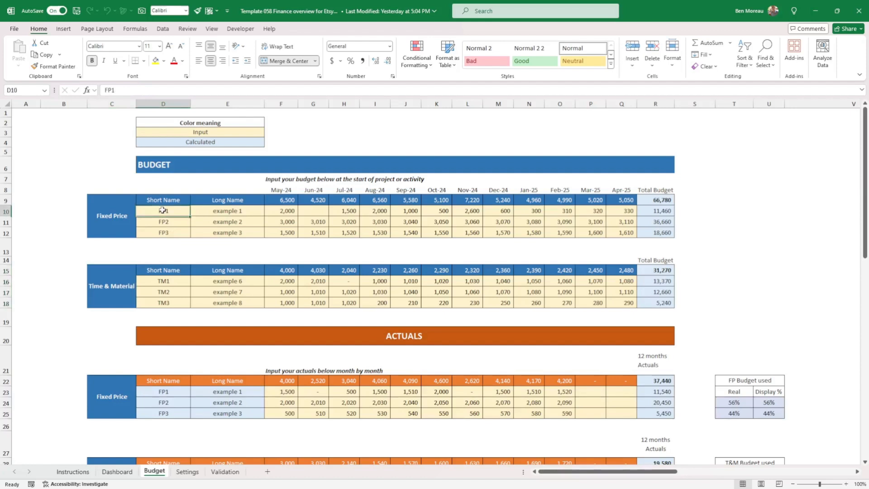
{"action": "left_click_drag", "start_coordinate": [163, 210], "coordinate": [158, 232]}
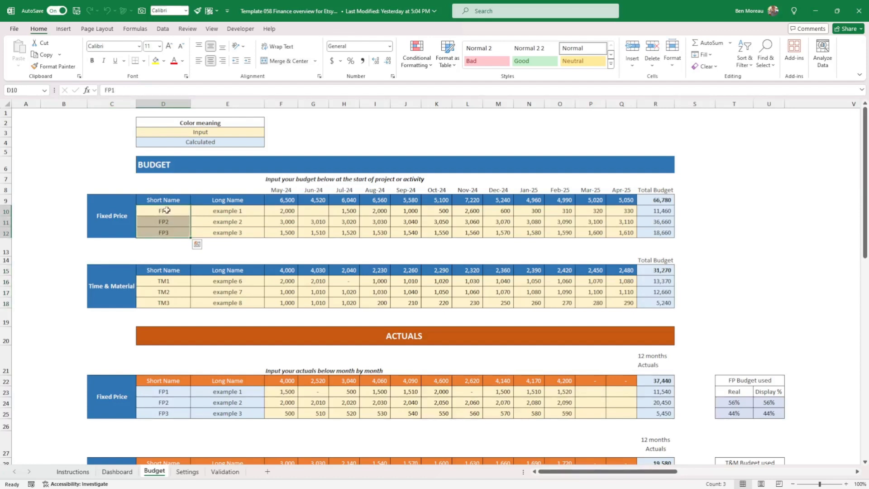
{"action": "left_click", "coordinate": [167, 210]}
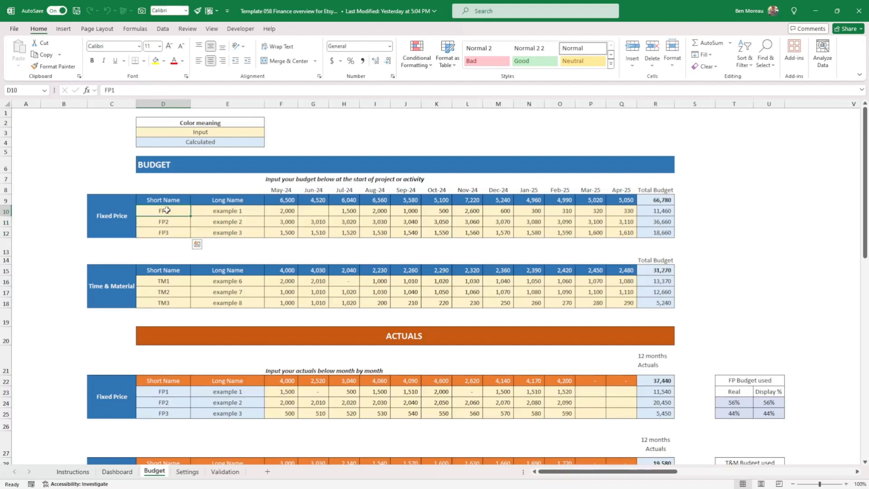
{"action": "left_click_drag", "start_coordinate": [167, 210], "coordinate": [167, 231]}
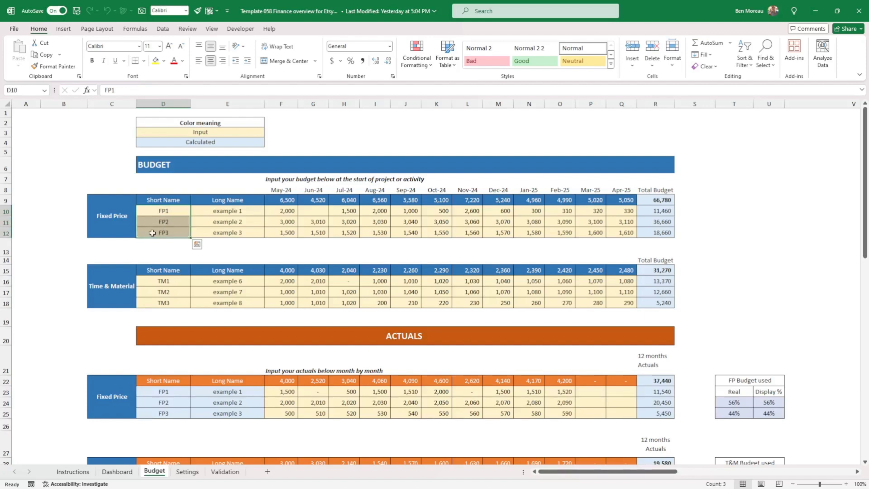
{"action": "left_click", "coordinate": [121, 220]}
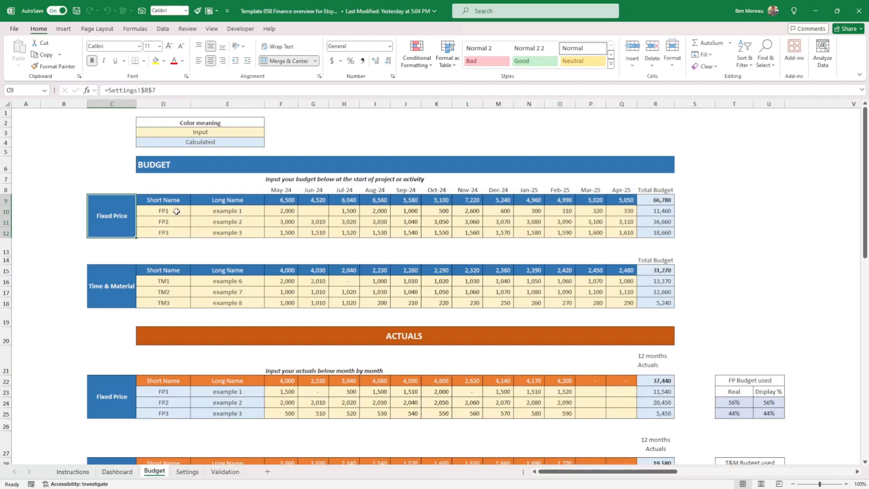
{"action": "left_click_drag", "start_coordinate": [176, 211], "coordinate": [172, 230]}
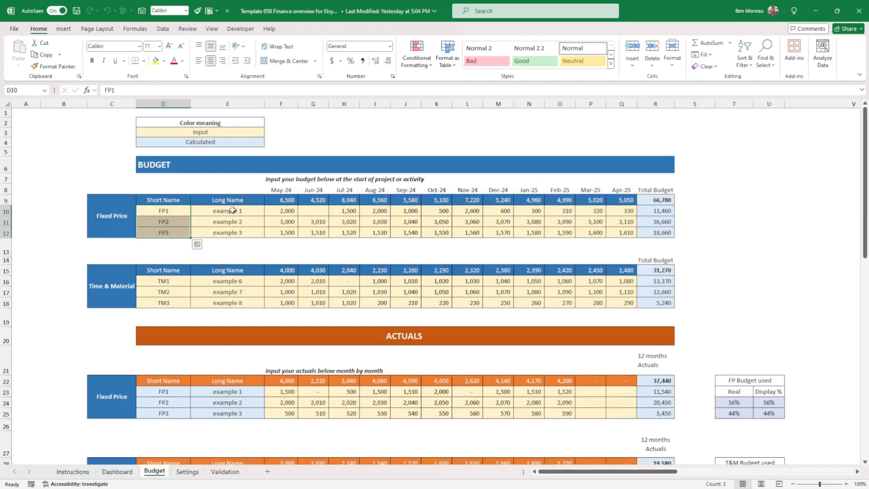
{"action": "left_click_drag", "start_coordinate": [232, 210], "coordinate": [235, 233]}
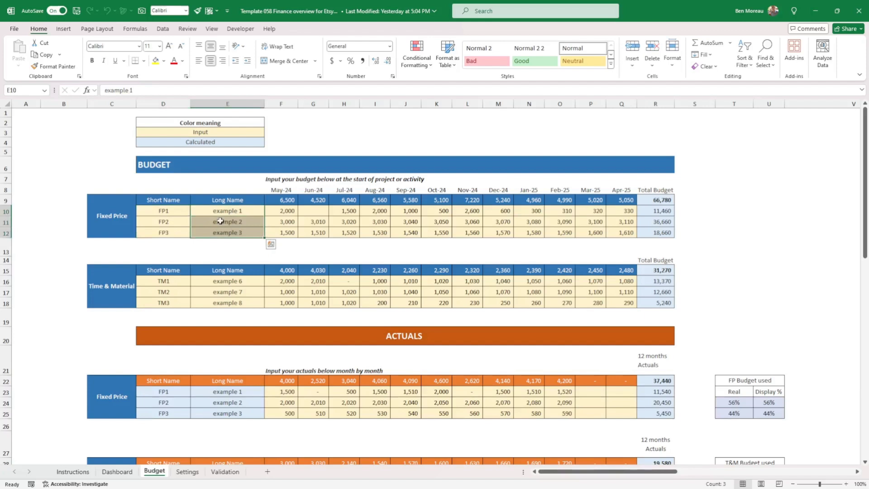
{"action": "left_click", "coordinate": [216, 208]}
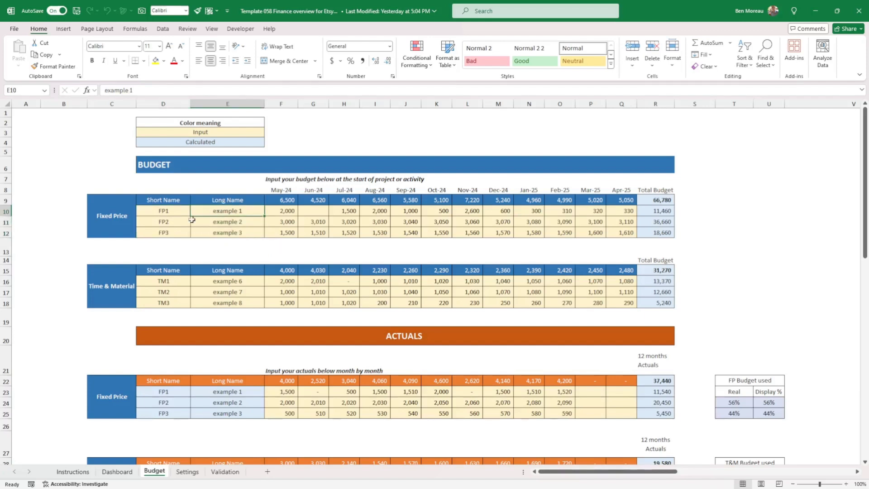
{"action": "left_click", "coordinate": [203, 220]}
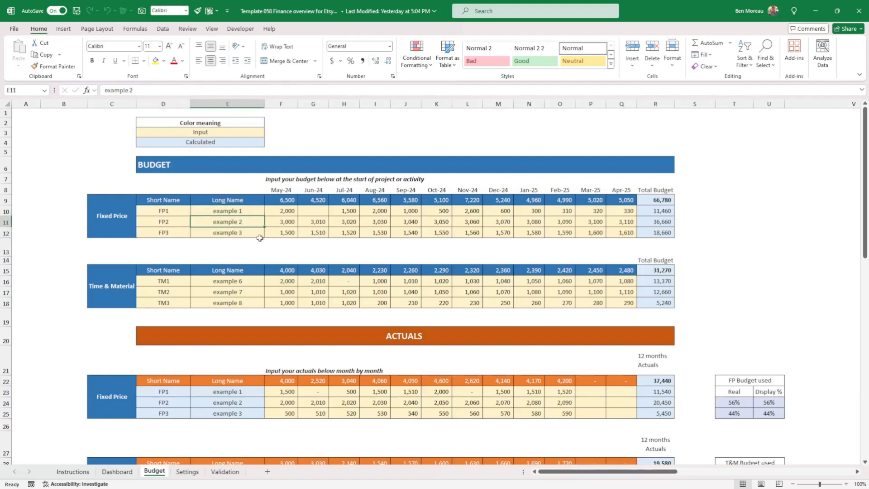
{"action": "left_click", "coordinate": [245, 232]}
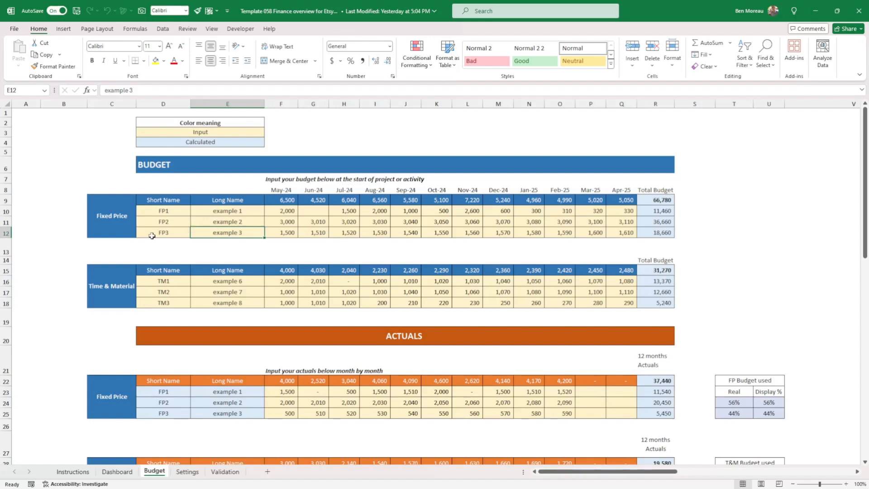
{"action": "left_click", "coordinate": [120, 209]}
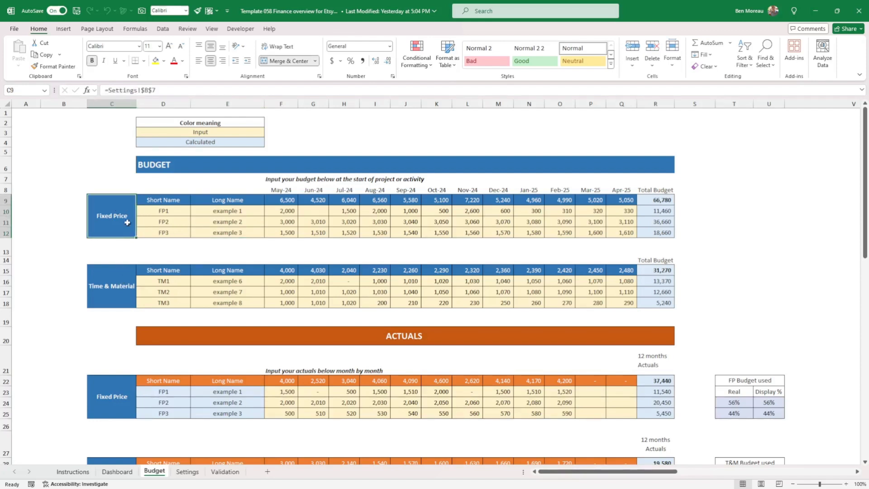
{"action": "left_click", "coordinate": [122, 292]}
{"action": "left_click", "coordinate": [120, 224]}
Inspect FP1's monthly budgets and FP2's month-to-month +10 budget formulas.
{"action": "left_click_drag", "start_coordinate": [165, 211], "coordinate": [622, 211]}
{"action": "left_click", "coordinate": [288, 211]}
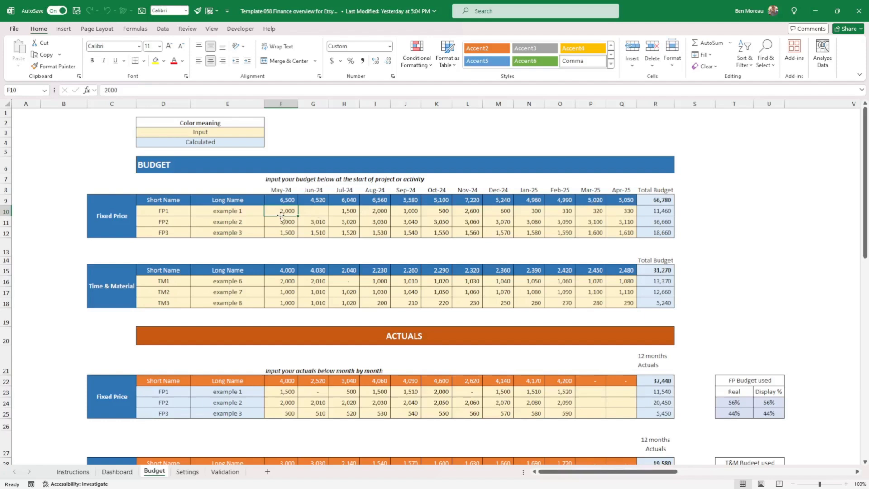
{"action": "left_click_drag", "start_coordinate": [281, 214], "coordinate": [282, 226]}
{"action": "left_click", "coordinate": [315, 222]}
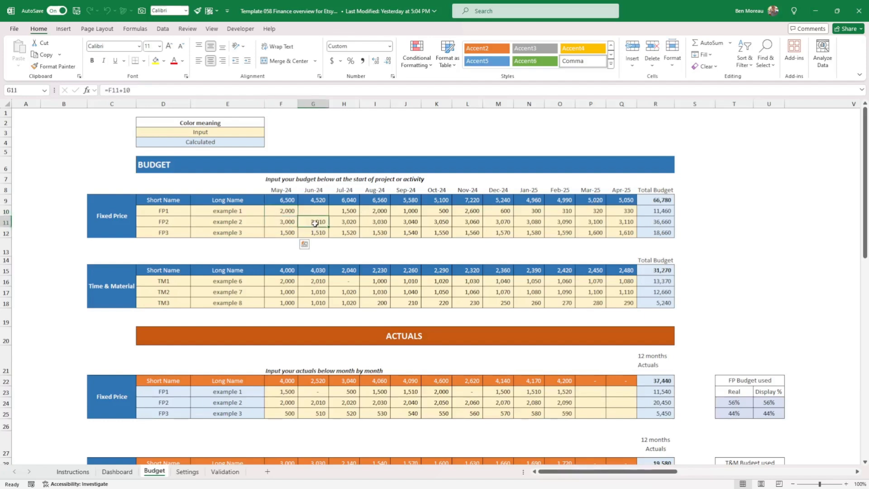
{"action": "left_click", "coordinate": [351, 222]}
{"action": "left_click", "coordinate": [379, 223]}
Replace FP2's Sep-24 budget formula in J11 with the value 500.
{"action": "left_click", "coordinate": [414, 224]}
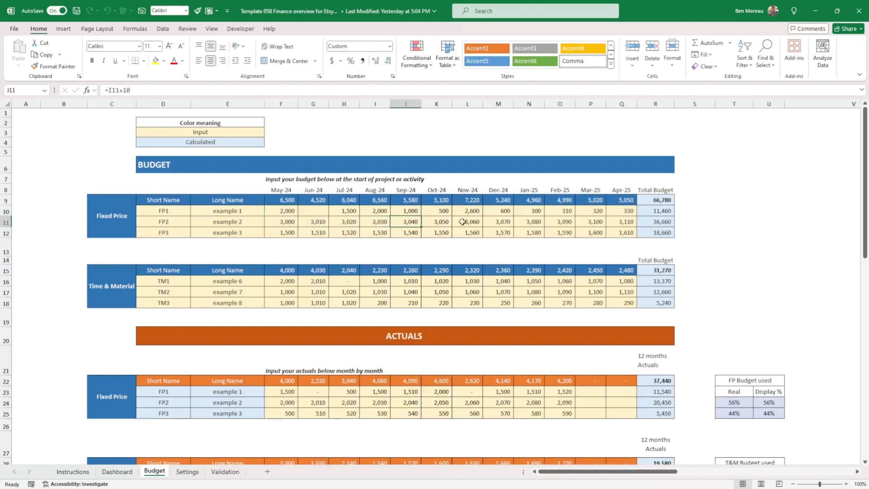
{"action": "key", "text": "Delete"}
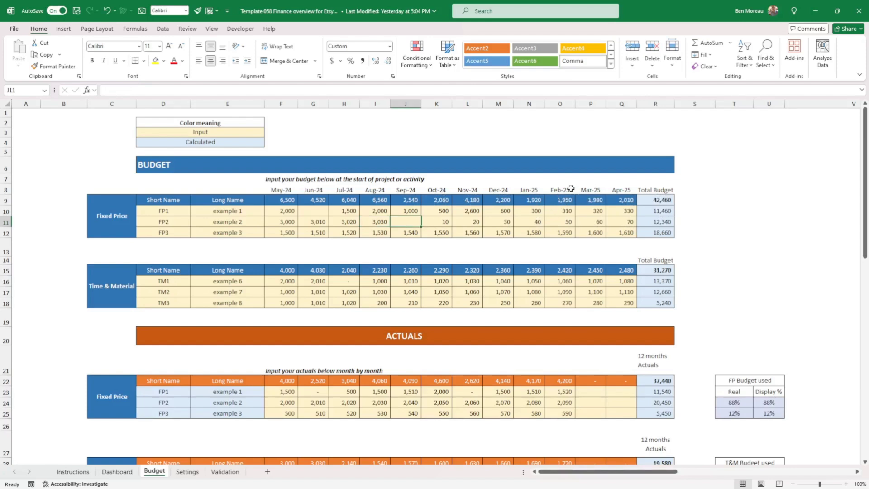
{"action": "type", "text": "500"}
{"action": "key", "text": "Return"}
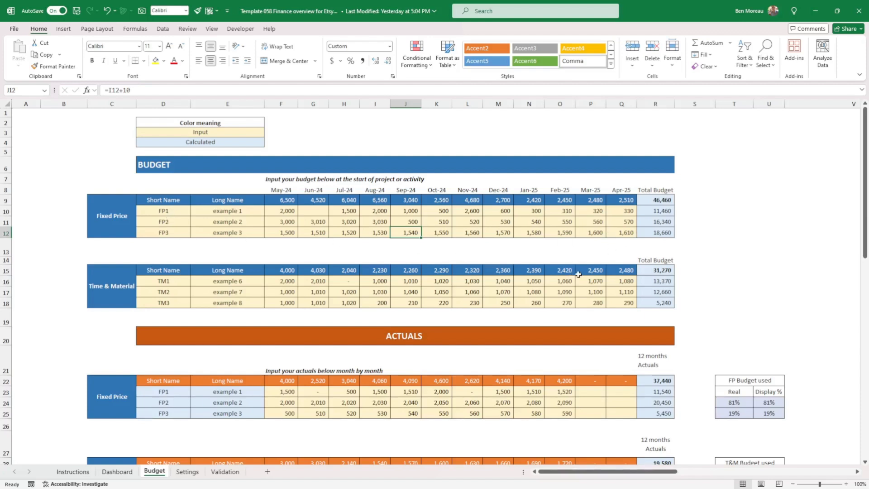
Merge and center the BUDGET title across banner D6:R6 to match the ACTUALS banner.
{"action": "left_click", "coordinate": [372, 167]}
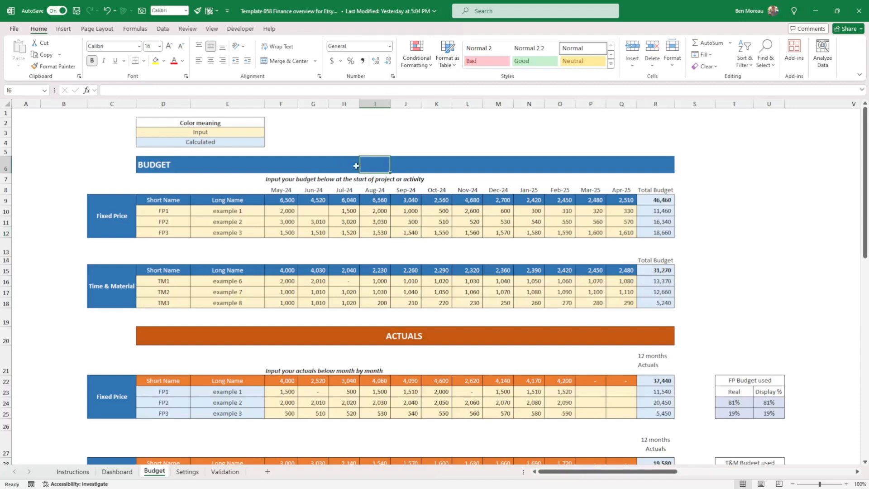
{"action": "left_click", "coordinate": [168, 164]}
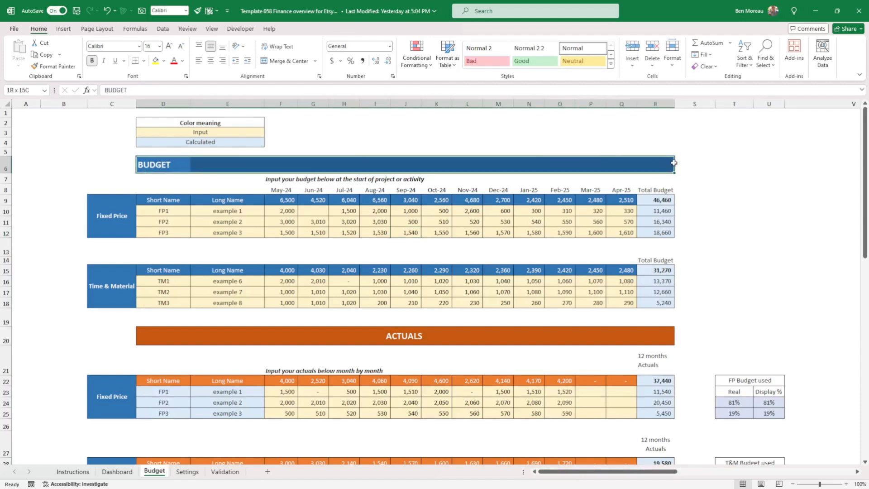
{"action": "left_click", "coordinate": [282, 61]}
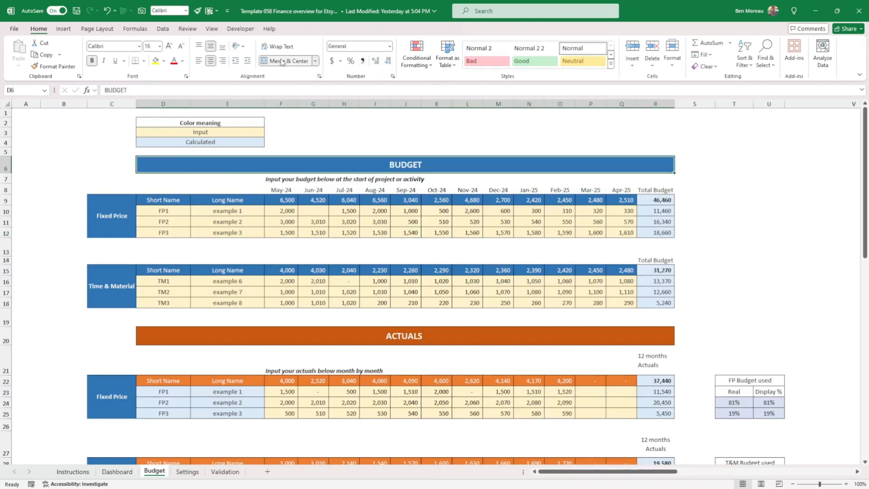
{"action": "left_click", "coordinate": [383, 252]}
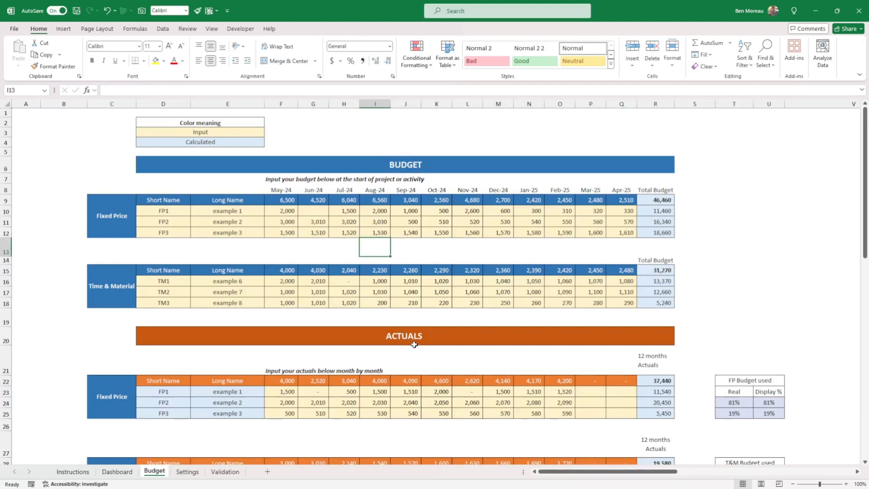
Move past the actuals section and show the Dashboard with 77,730 budget versus 57,020 actuals.
{"action": "left_click", "coordinate": [404, 358]}
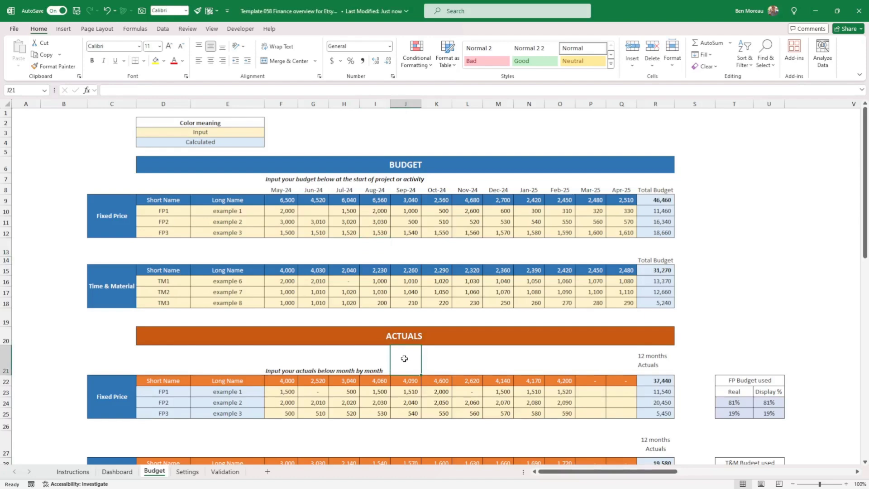
{"action": "left_click", "coordinate": [117, 472]}
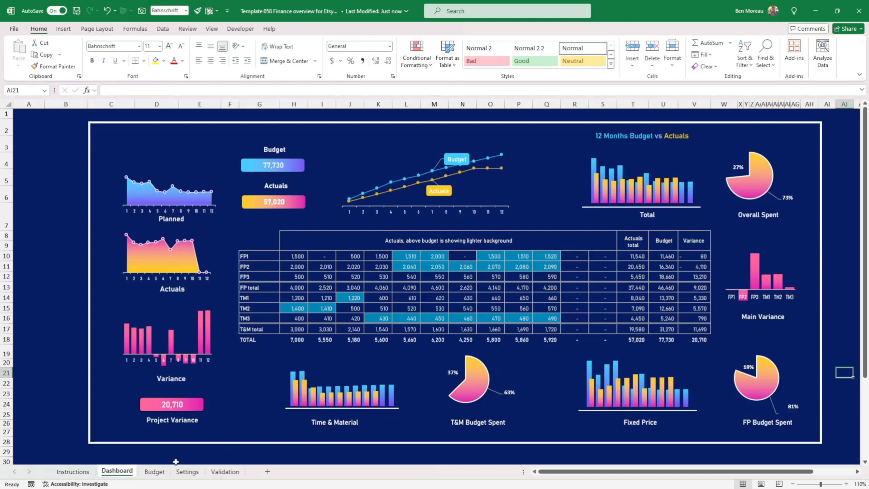
{"action": "left_click", "coordinate": [154, 474]}
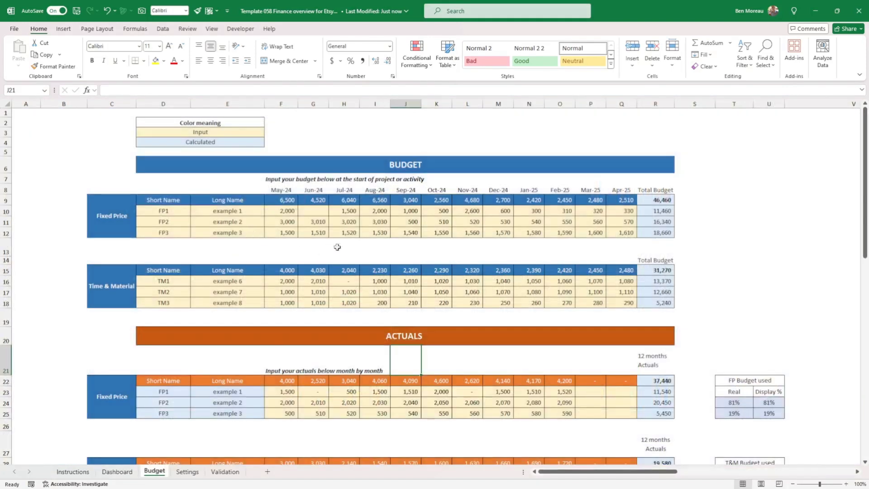
{"action": "scroll", "coordinate": [423, 253], "scroll_direction": "down", "scroll_amount": 2}
{"action": "scroll", "coordinate": [423, 254], "scroll_direction": "down", "scroll_amount": 2}
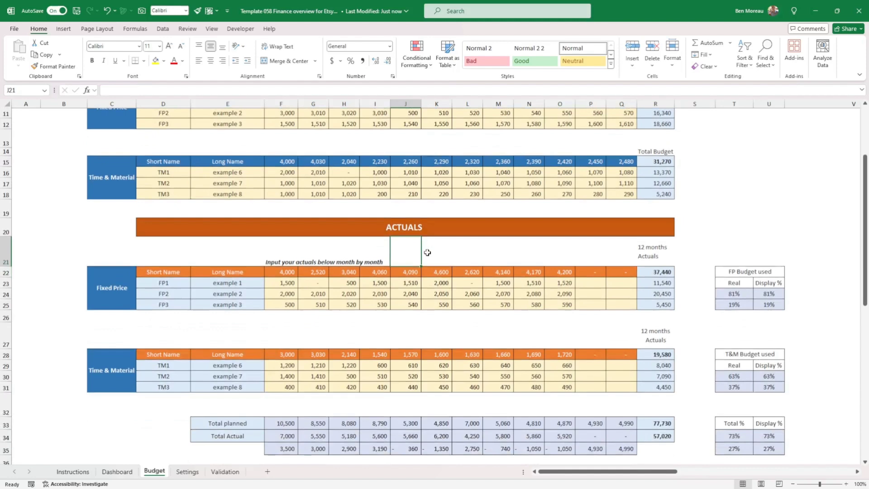
{"action": "scroll", "coordinate": [428, 252], "scroll_direction": "up", "scroll_amount": 2}
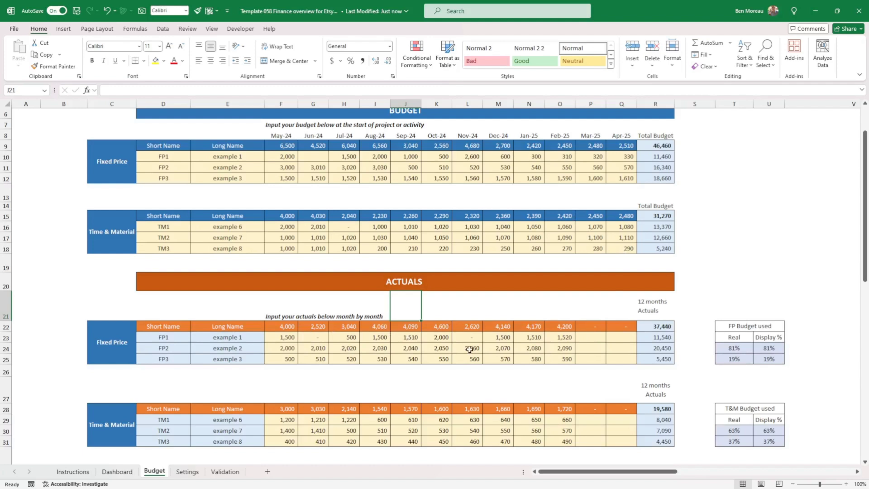
{"action": "left_click", "coordinate": [516, 358]}
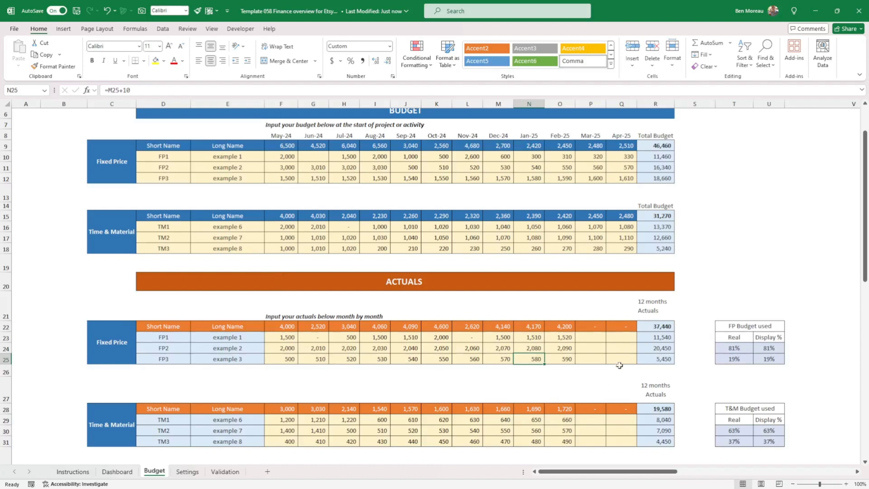
{"action": "scroll", "coordinate": [731, 320], "scroll_direction": "down", "scroll_amount": 2}
{"action": "scroll", "coordinate": [734, 318], "scroll_direction": "down", "scroll_amount": 2}
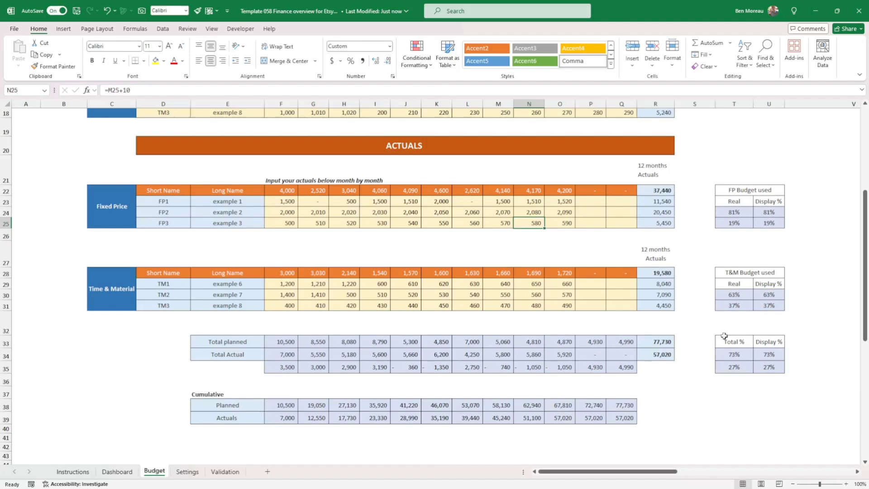
{"action": "scroll", "coordinate": [690, 394], "scroll_direction": "up", "scroll_amount": 2}
{"action": "scroll", "coordinate": [690, 393], "scroll_direction": "up", "scroll_amount": 2}
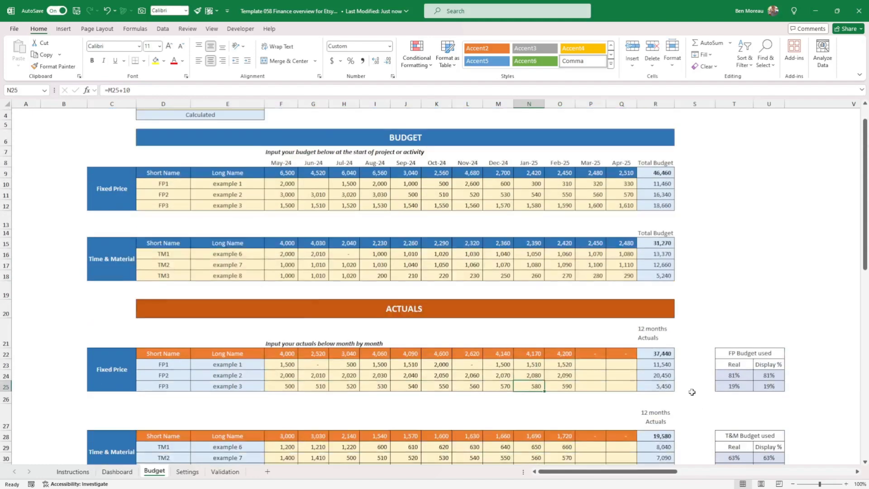
{"action": "scroll", "coordinate": [694, 387], "scroll_direction": "up", "scroll_amount": 1}
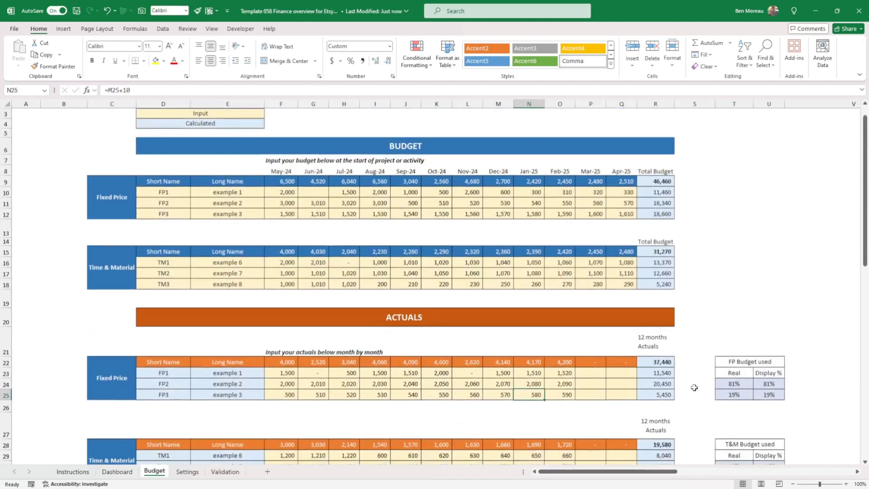
{"action": "scroll", "coordinate": [507, 352], "scroll_direction": "down", "scroll_amount": 2}
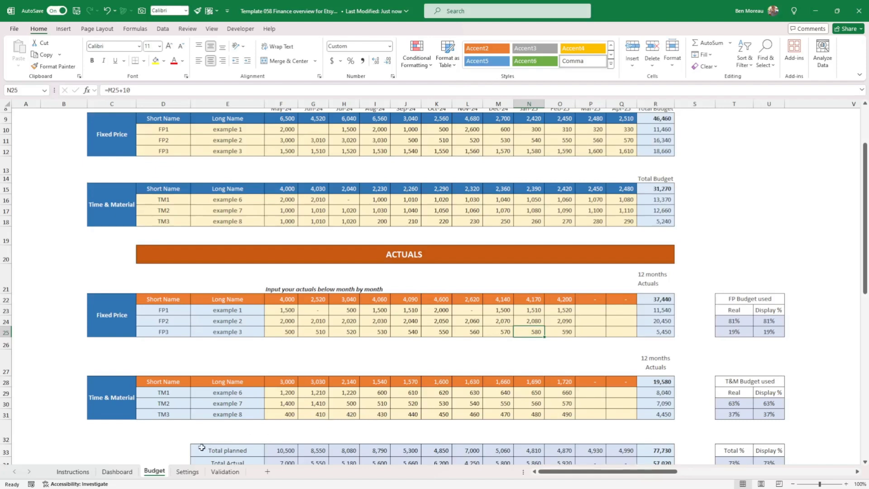
{"action": "left_click", "coordinate": [117, 471]}
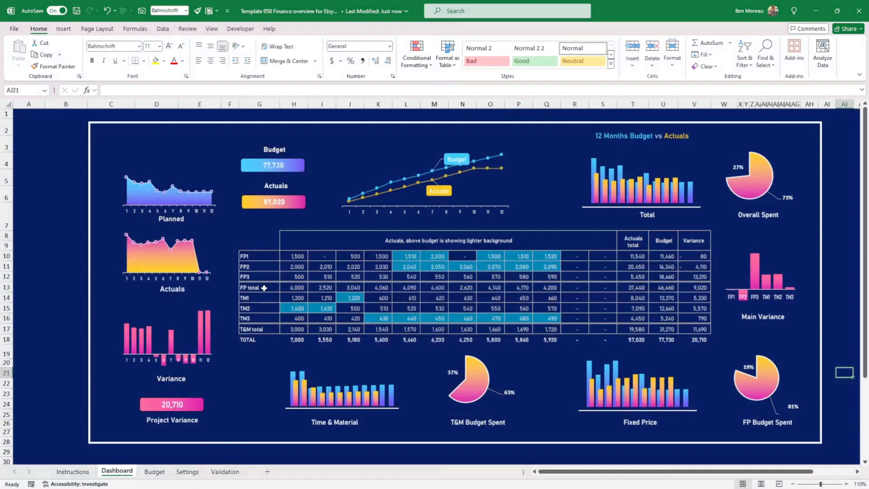
{"action": "left_click_drag", "start_coordinate": [264, 256], "coordinate": [255, 318]}
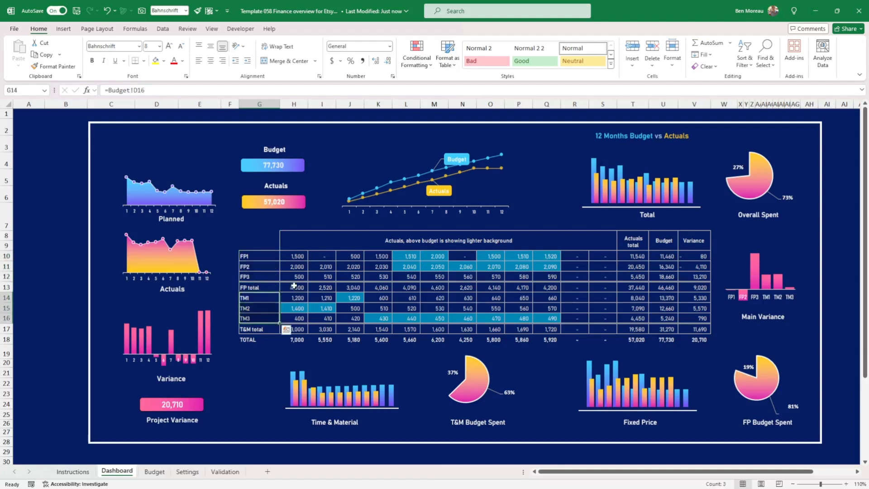
{"action": "left_click_drag", "start_coordinate": [294, 256], "coordinate": [550, 329]}
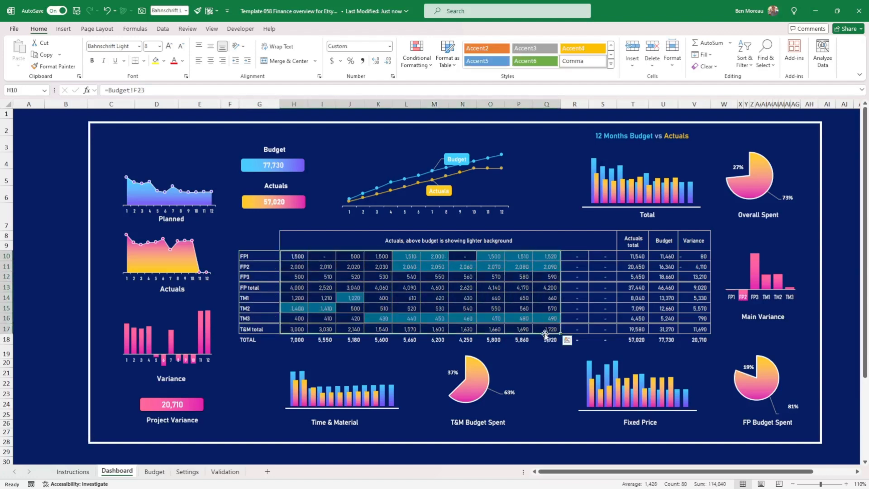
{"action": "left_click", "coordinate": [546, 362]}
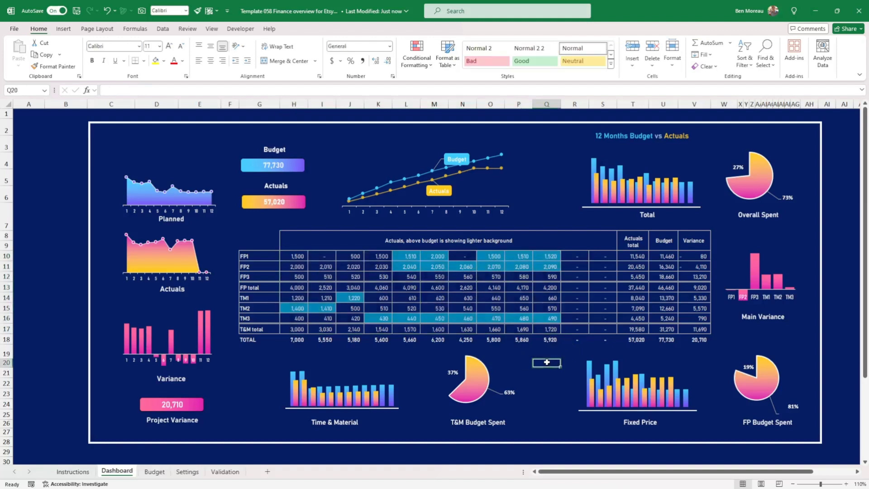
{"action": "left_click_drag", "start_coordinate": [292, 259], "coordinate": [521, 315]}
{"action": "left_click", "coordinate": [299, 311]}
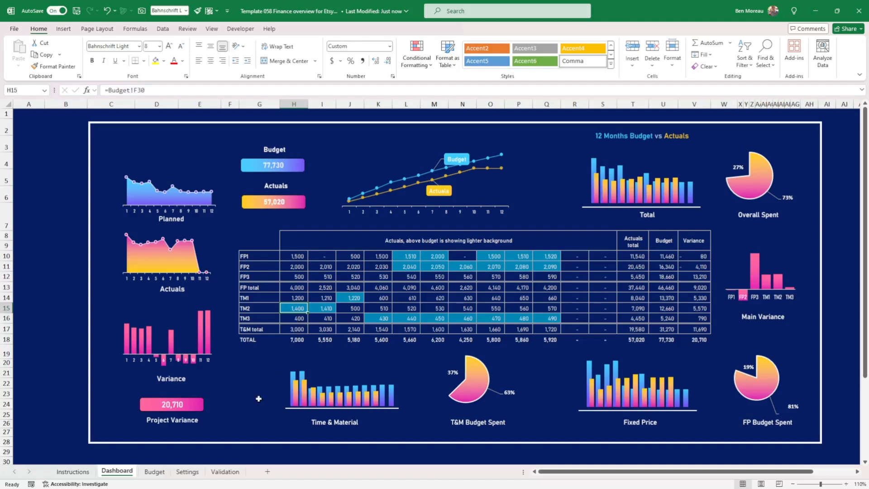
{"action": "left_click", "coordinate": [155, 472]}
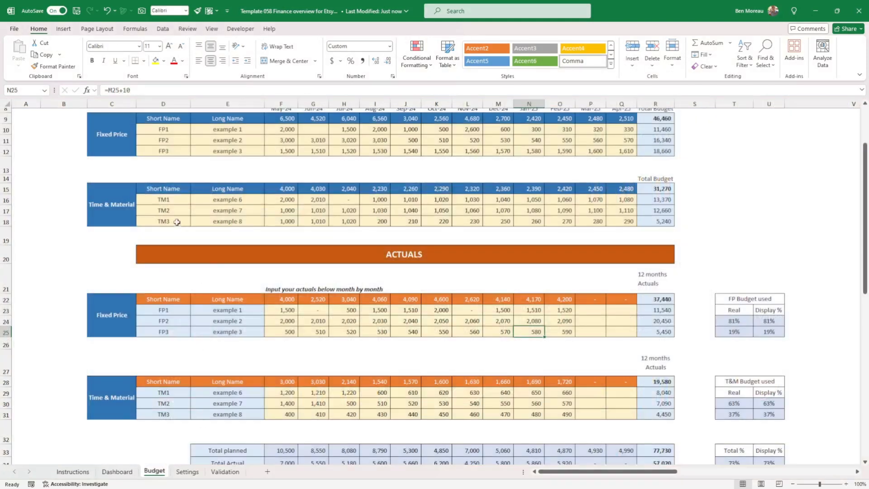
{"action": "left_click", "coordinate": [117, 473]}
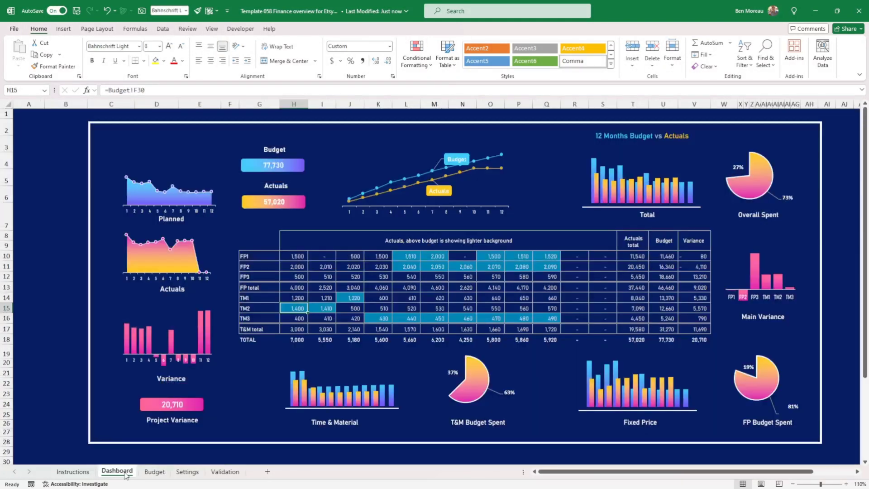
{"action": "left_click", "coordinate": [154, 473]}
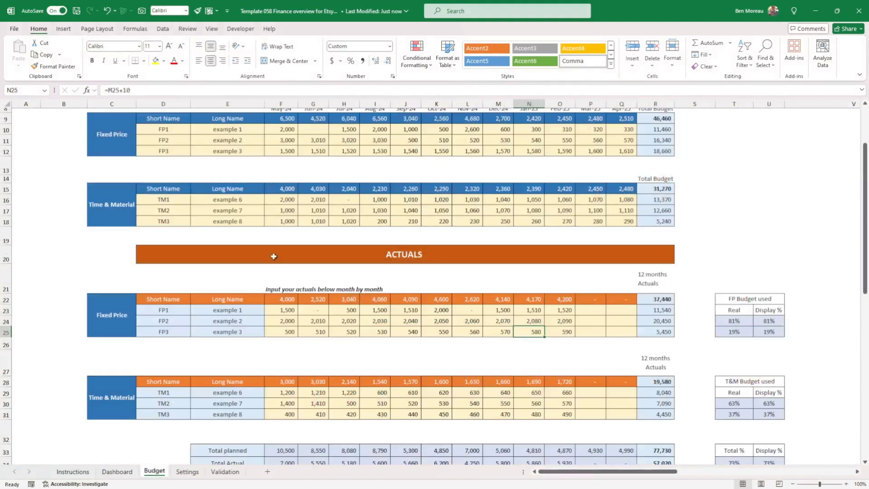
Compare TM2's budget in F17 with its actual in F30, then return to the Dashboard.
{"action": "left_click", "coordinate": [289, 206]}
{"action": "scroll", "coordinate": [289, 207], "scroll_direction": "up", "scroll_amount": 2}
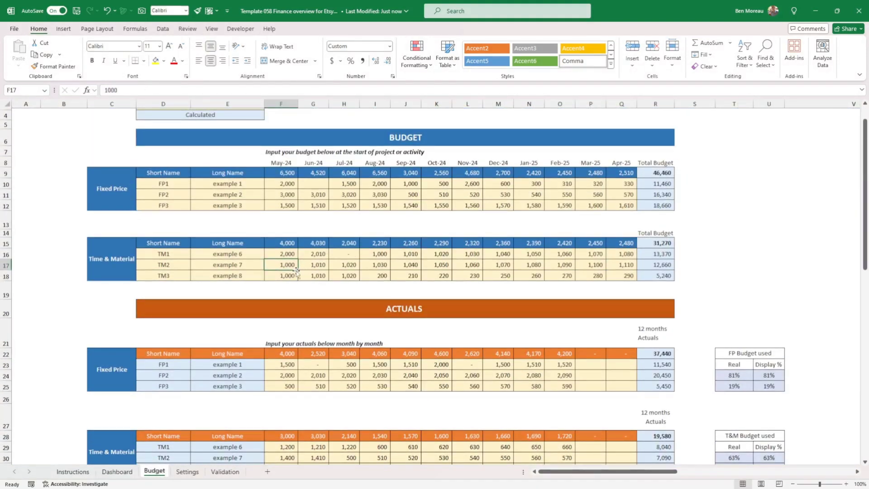
{"action": "scroll", "coordinate": [309, 262], "scroll_direction": "down", "scroll_amount": 2}
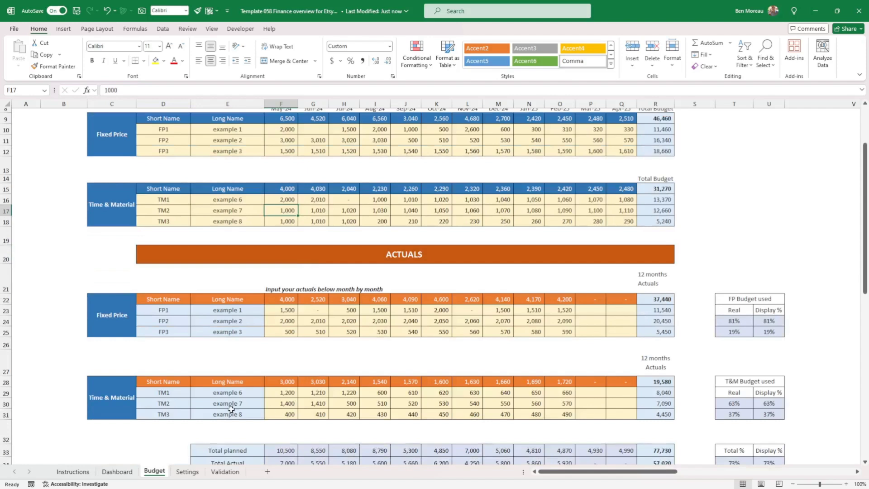
{"action": "left_click", "coordinate": [283, 402]}
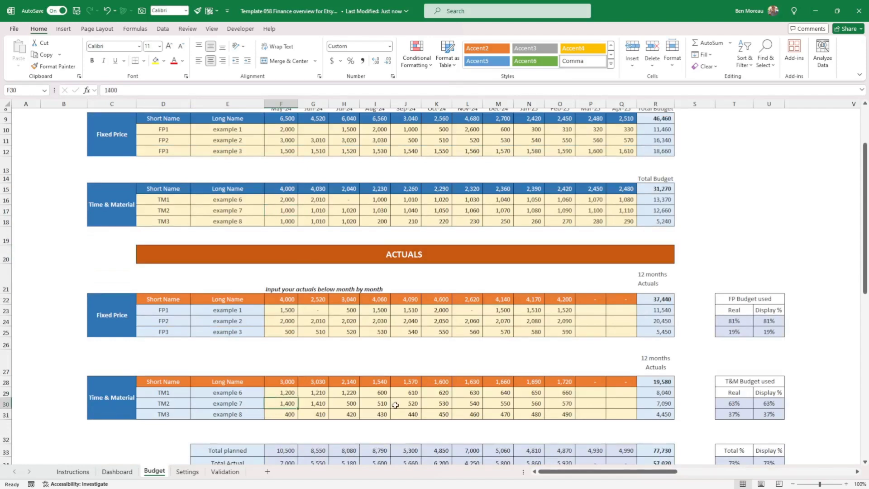
{"action": "left_click", "coordinate": [117, 471]}
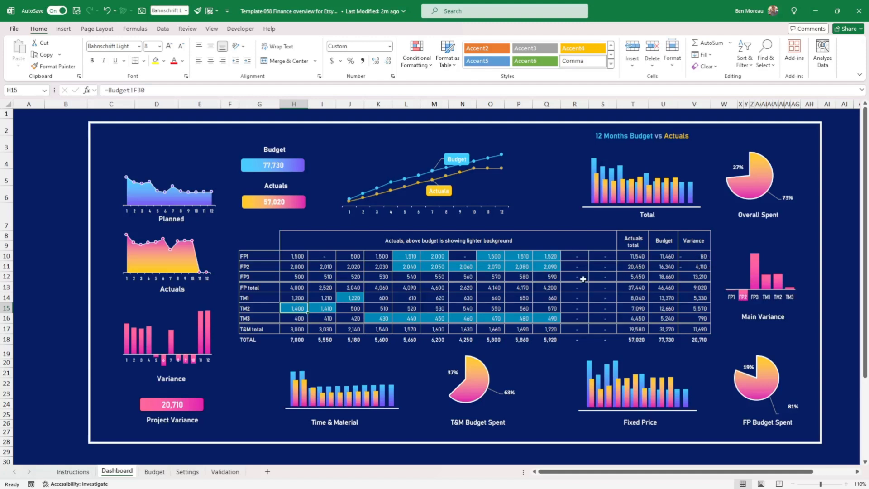
Inspect the dashboard table's empty last-month columns and P16's source, then save with Ctrl+S.
{"action": "left_click_drag", "start_coordinate": [577, 256], "coordinate": [590, 316]}
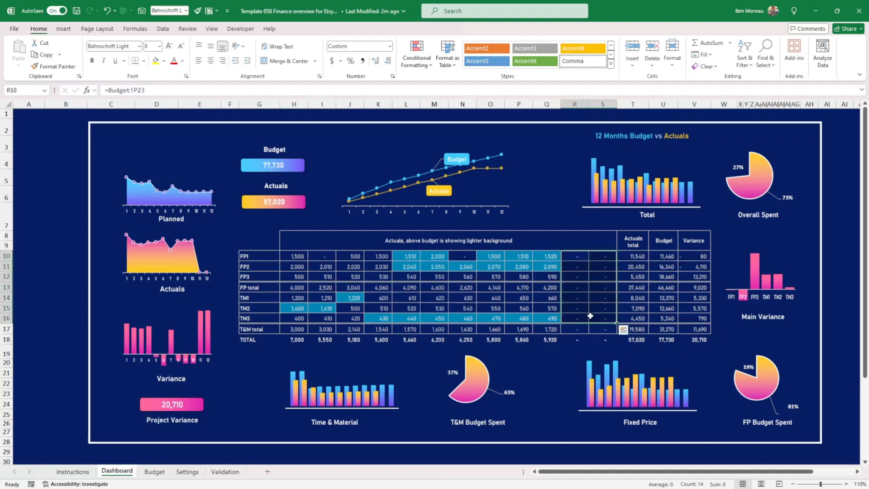
{"action": "left_click", "coordinate": [516, 322]}
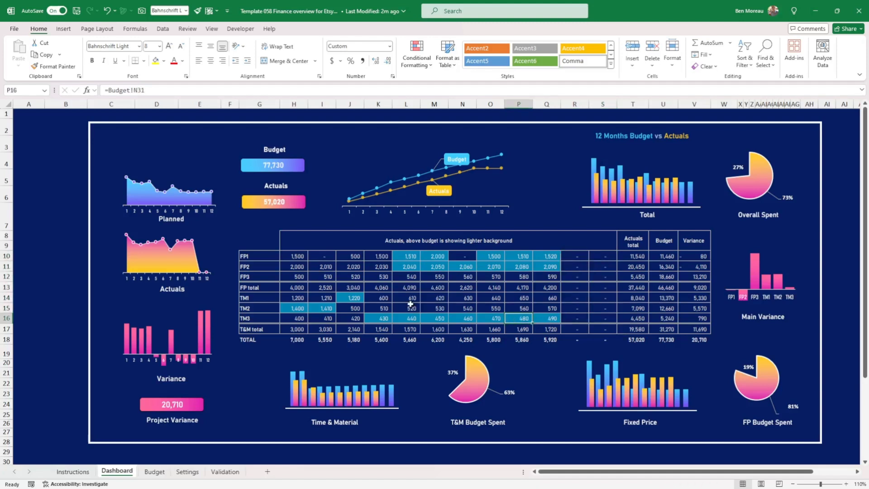
{"action": "key", "text": "ctrl+s"}
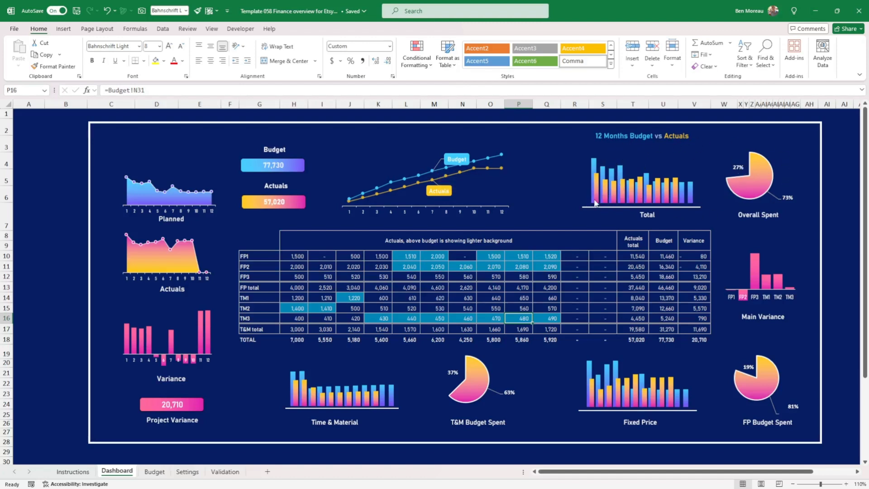
{"action": "mouse_move", "coordinate": [595, 202]}
{"action": "mouse_move", "coordinate": [633, 190]}
{"action": "mouse_move", "coordinate": [677, 198]}
{"action": "left_click_drag", "start_coordinate": [410, 269], "coordinate": [551, 268]}
{"action": "left_click", "coordinate": [689, 268]}
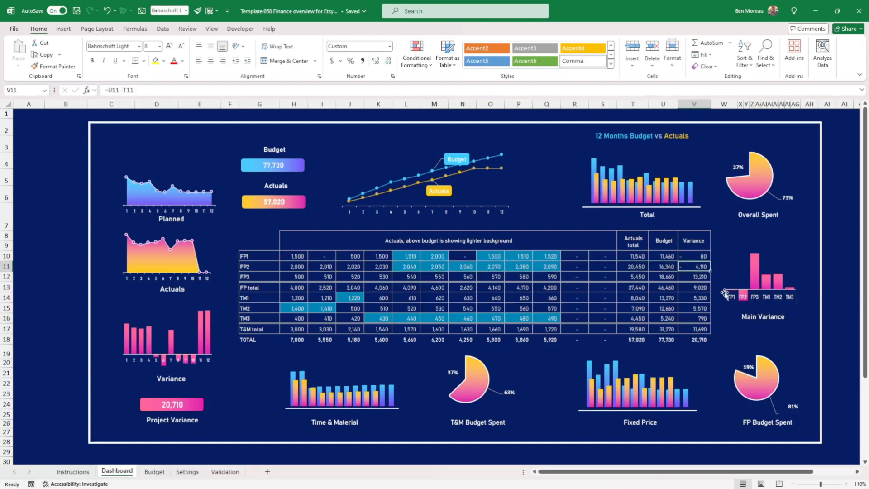
{"action": "left_click", "coordinate": [697, 257]}
{"action": "left_click", "coordinate": [688, 267]}
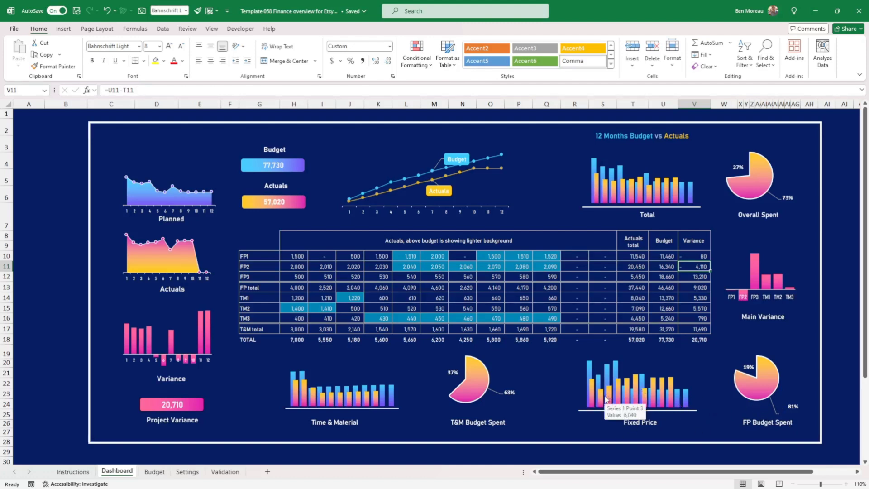
{"action": "mouse_move", "coordinate": [604, 400]}
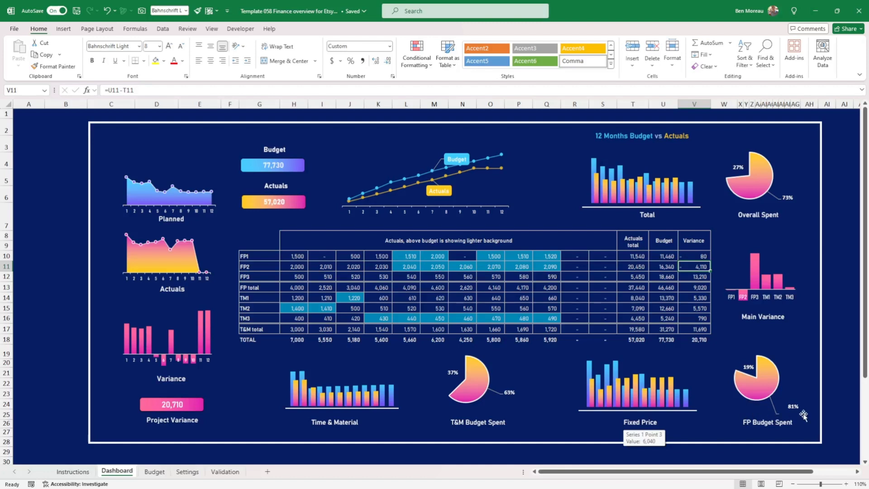
{"action": "mouse_move", "coordinate": [766, 422]}
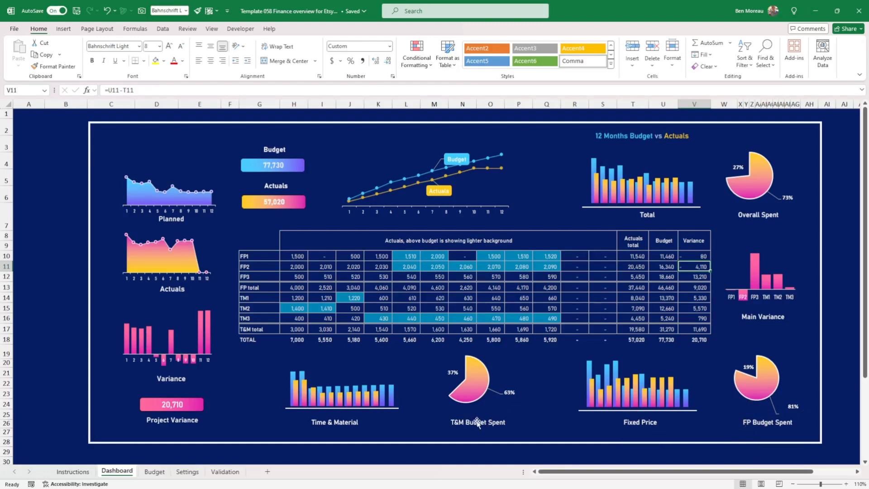
Tour the Instructions, Dashboard, Budget and Settings sheets in turn.
{"action": "mouse_move", "coordinate": [454, 385]}
{"action": "mouse_move", "coordinate": [470, 395]}
{"action": "left_click", "coordinate": [79, 474]}
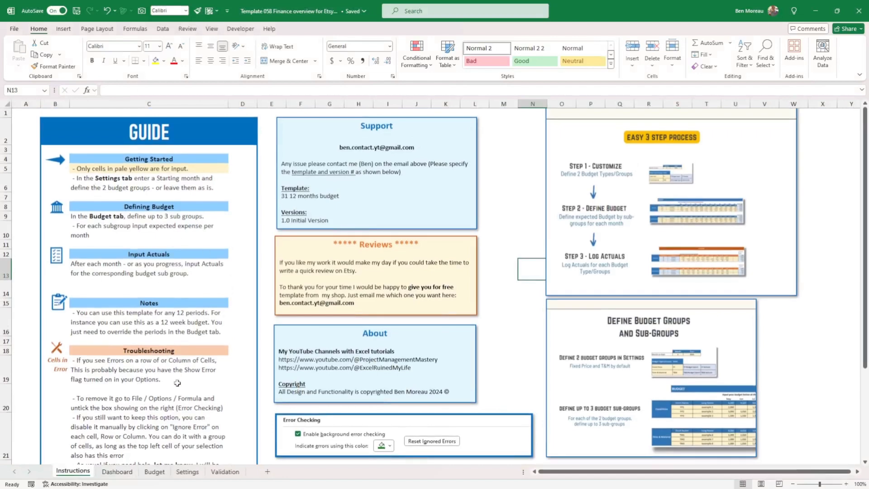
{"action": "left_click", "coordinate": [113, 473]}
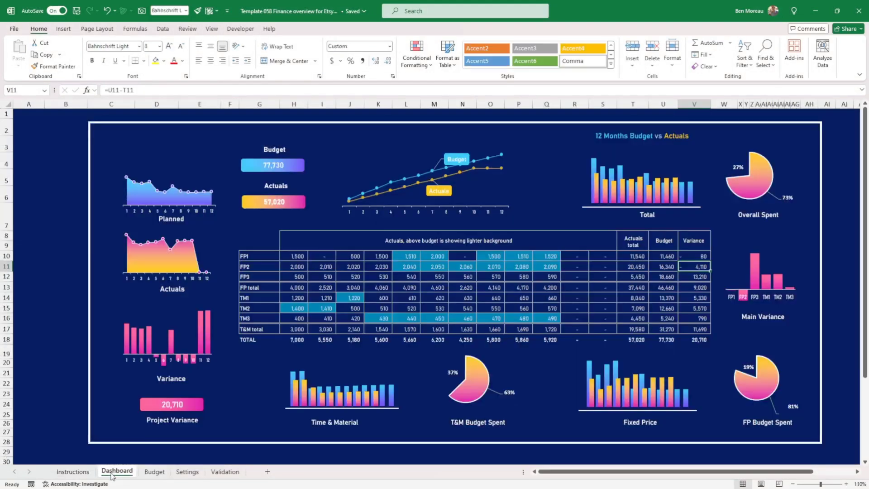
{"action": "left_click", "coordinate": [154, 473]}
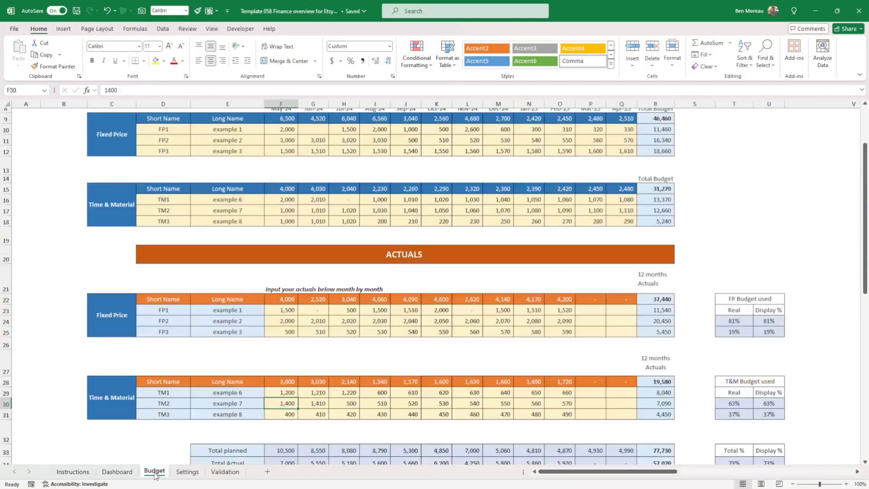
{"action": "left_click", "coordinate": [184, 473]}
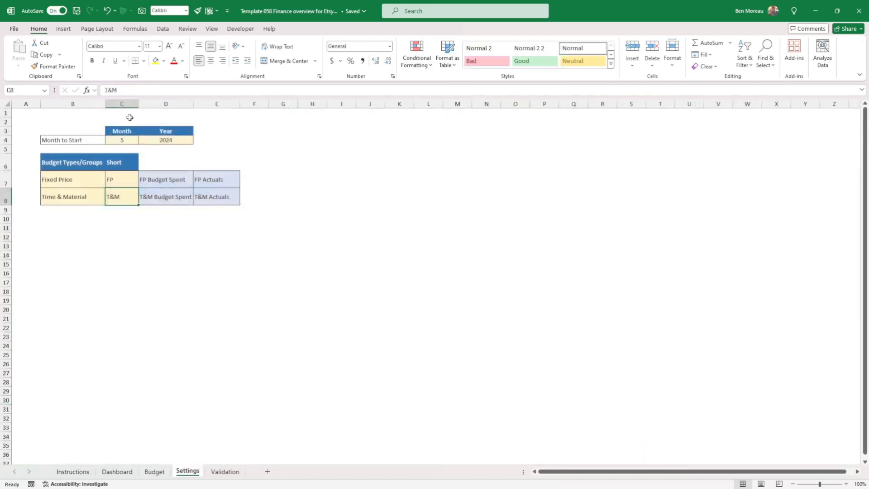
View the Validation sheet's year-list formula =F16+1 in F17, briefly comparing with Settings.
{"action": "left_click", "coordinate": [222, 472]}
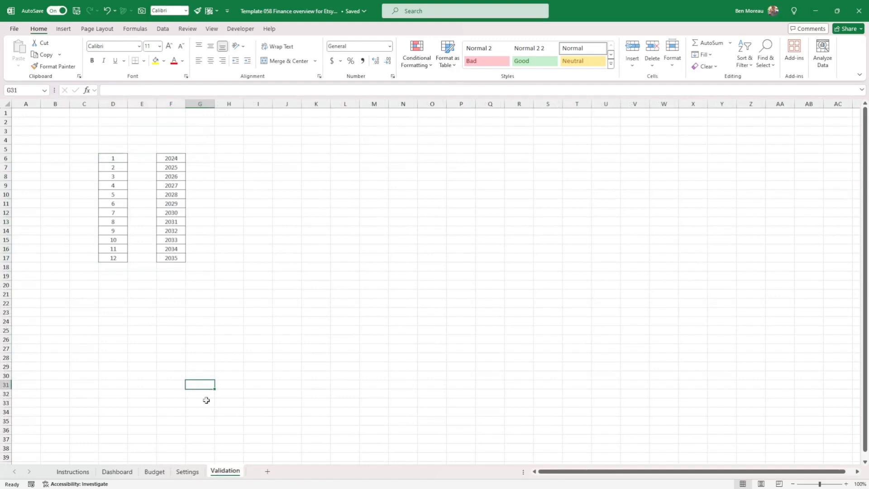
{"action": "left_click", "coordinate": [161, 259]}
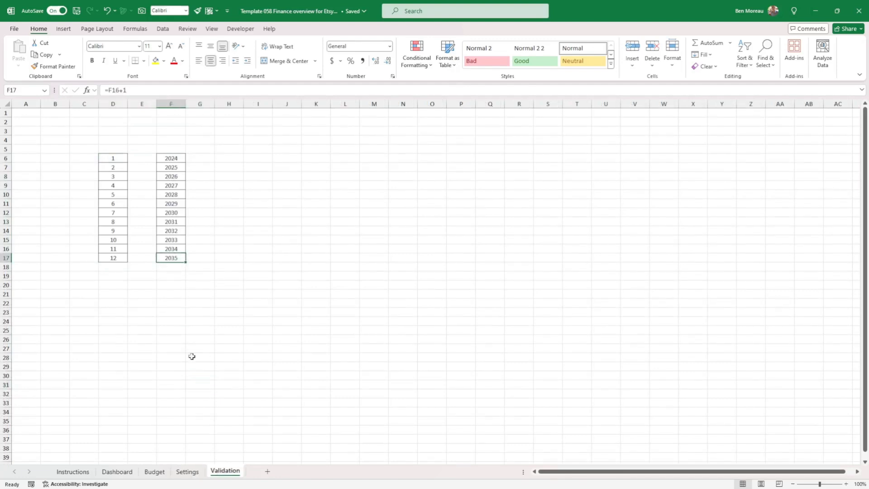
{"action": "left_click", "coordinate": [187, 472]}
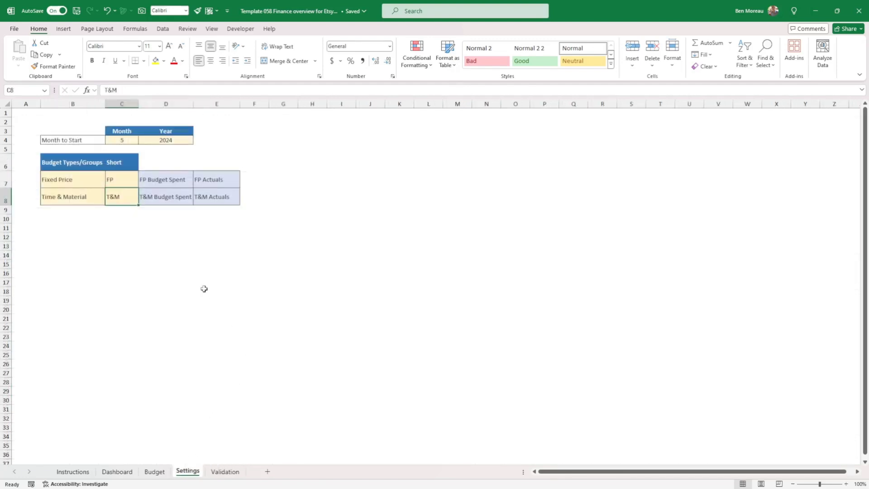
{"action": "left_click", "coordinate": [223, 473]}
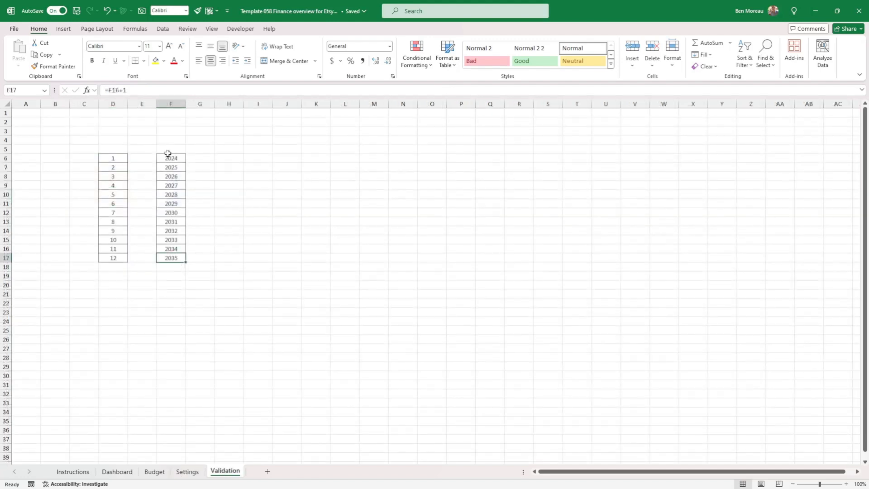
Select the Validation year list F6:F23, glance at the Budget sheet, then reach Settings.
{"action": "left_click_drag", "start_coordinate": [167, 154], "coordinate": [172, 313]}
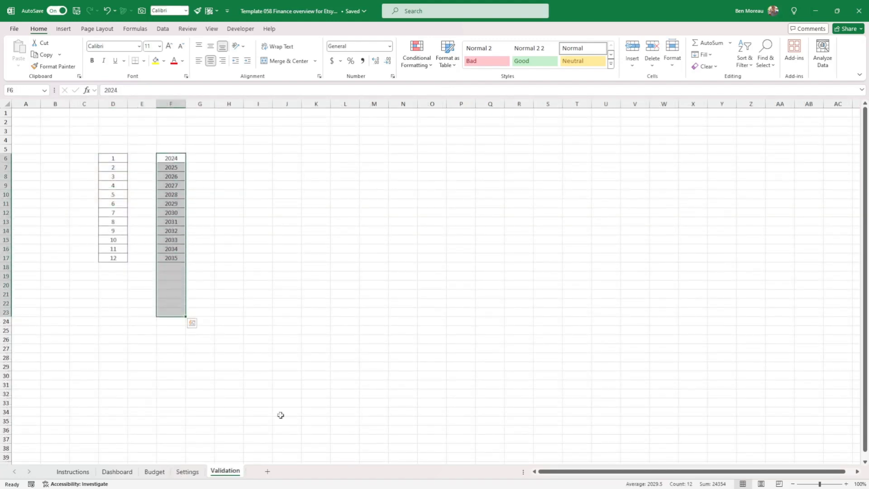
{"action": "left_click", "coordinate": [187, 472]}
{"action": "left_click", "coordinate": [216, 401]}
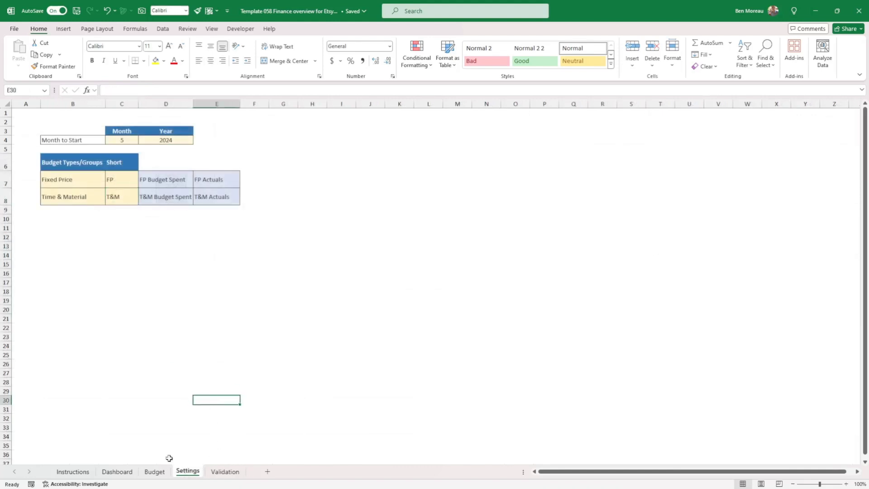
{"action": "left_click", "coordinate": [158, 475]}
{"action": "scroll", "coordinate": [439, 329], "scroll_direction": "up", "scroll_amount": 3}
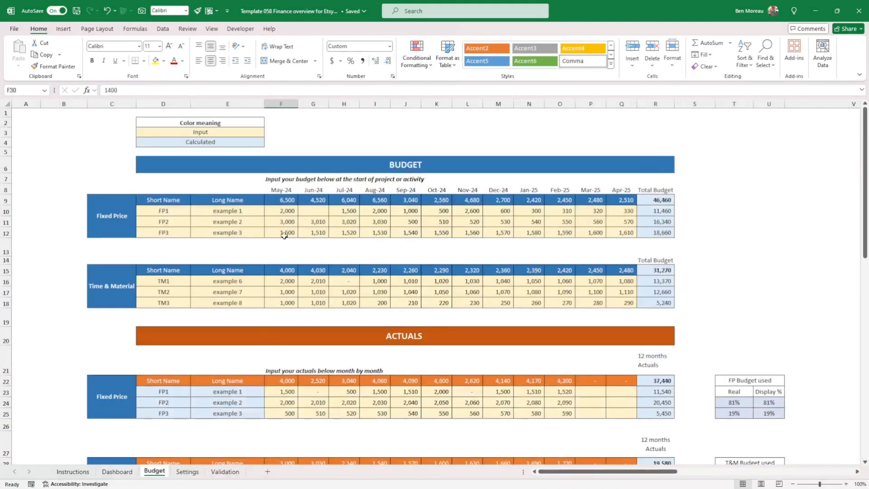
{"action": "left_click", "coordinate": [194, 473]}
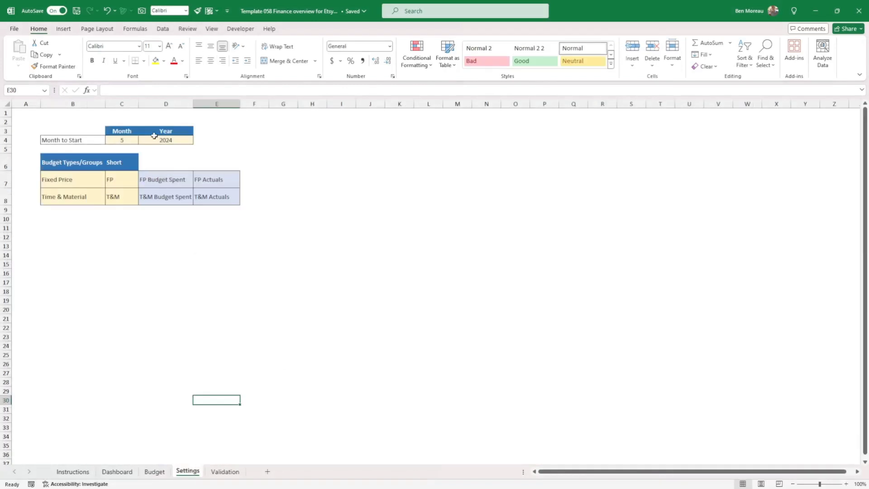
Pick 2024 from the start year dropdown in D4, keeping the start year unchanged.
{"action": "left_click", "coordinate": [179, 140]}
{"action": "left_click", "coordinate": [197, 141]}
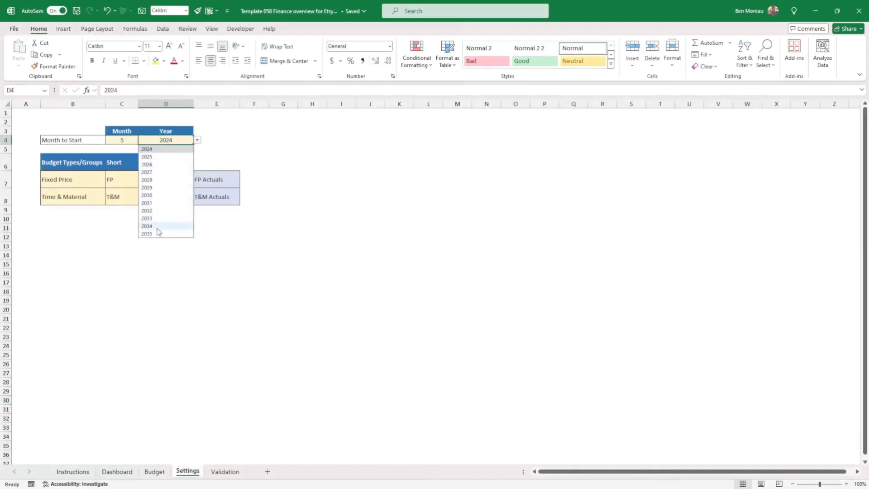
{"action": "left_click", "coordinate": [152, 150]}
{"action": "left_click", "coordinate": [247, 141]}
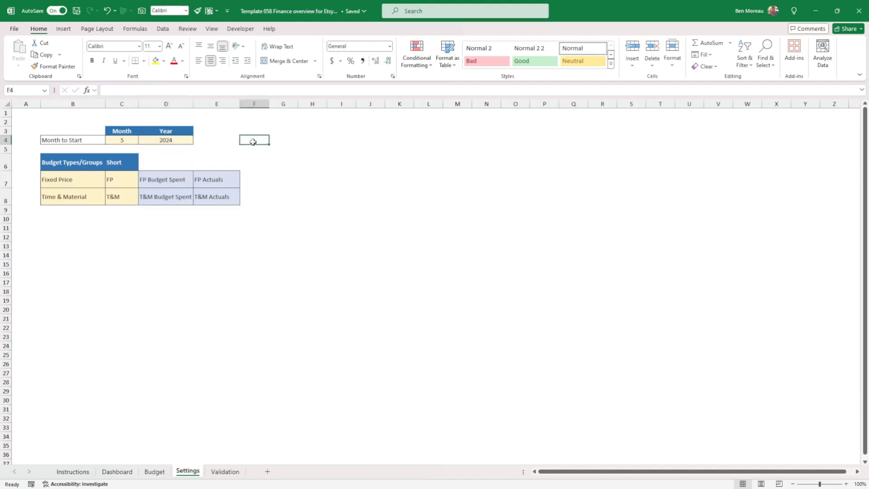
Review the Instructions guide and the Dashboard, then go to the Budget sheet.
{"action": "left_click", "coordinate": [84, 473]}
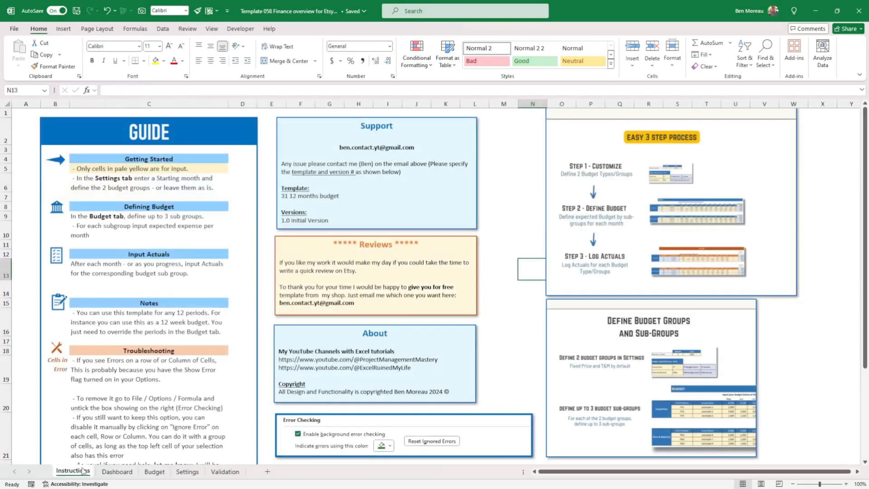
{"action": "left_click", "coordinate": [118, 472]}
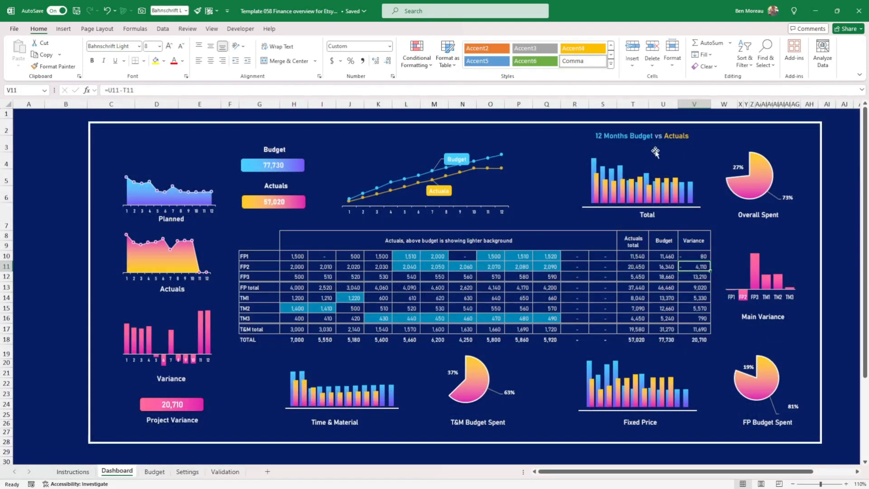
{"action": "left_click", "coordinate": [155, 472]}
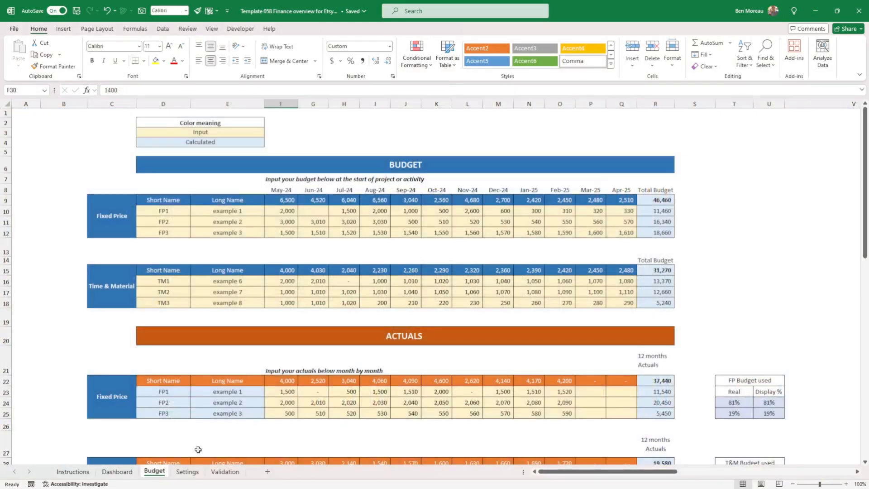
Inspect Budget cells S8:S12 and the empty row 13, then return to the Dashboard.
{"action": "left_click", "coordinate": [686, 192]}
{"action": "left_click_drag", "start_coordinate": [686, 192], "coordinate": [700, 234]}
{"action": "left_click_drag", "start_coordinate": [186, 246], "coordinate": [668, 248]}
{"action": "left_click", "coordinate": [697, 244]}
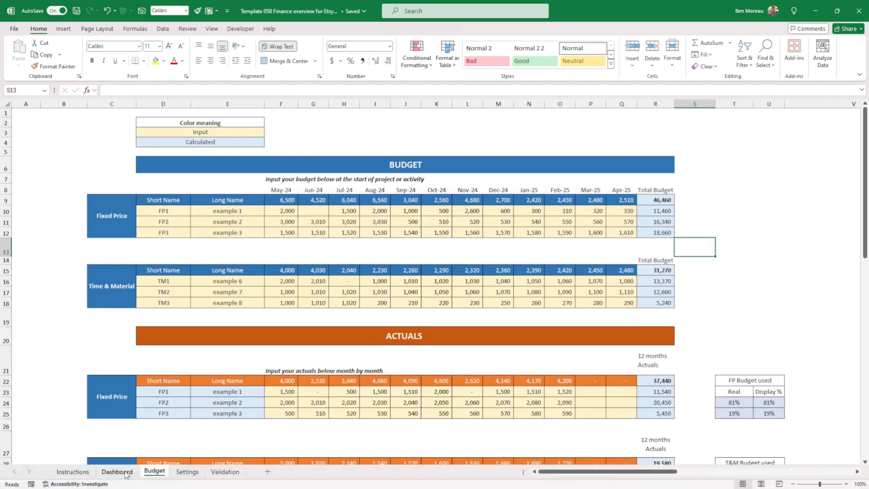
{"action": "left_click", "coordinate": [125, 473]}
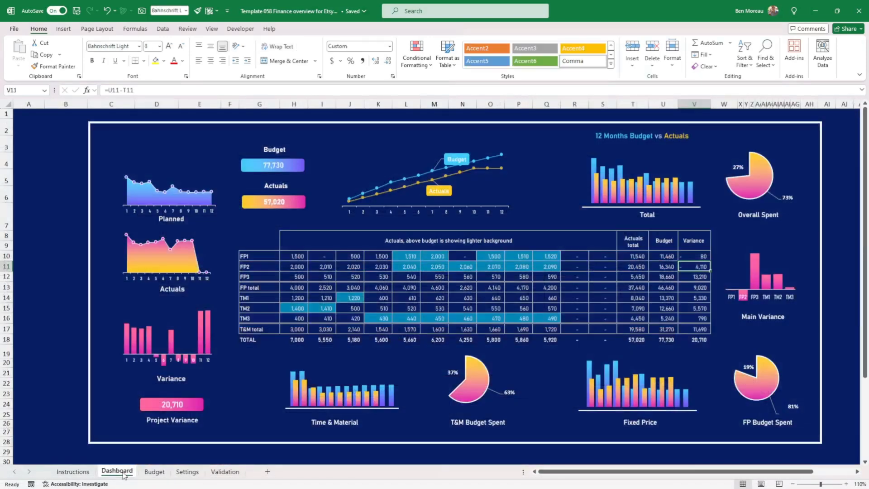